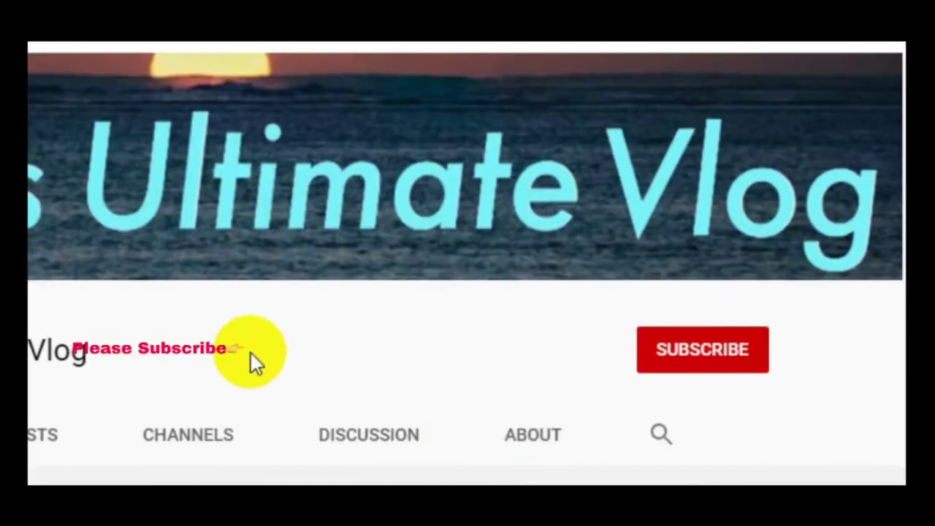
pyautogui.click(778, 242)
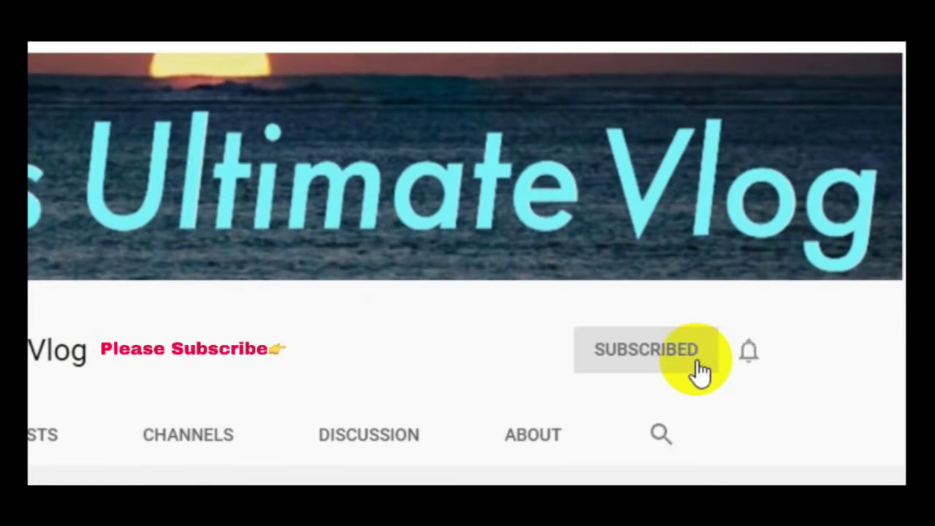
pyautogui.click(749, 354)
pyautogui.click(715, 411)
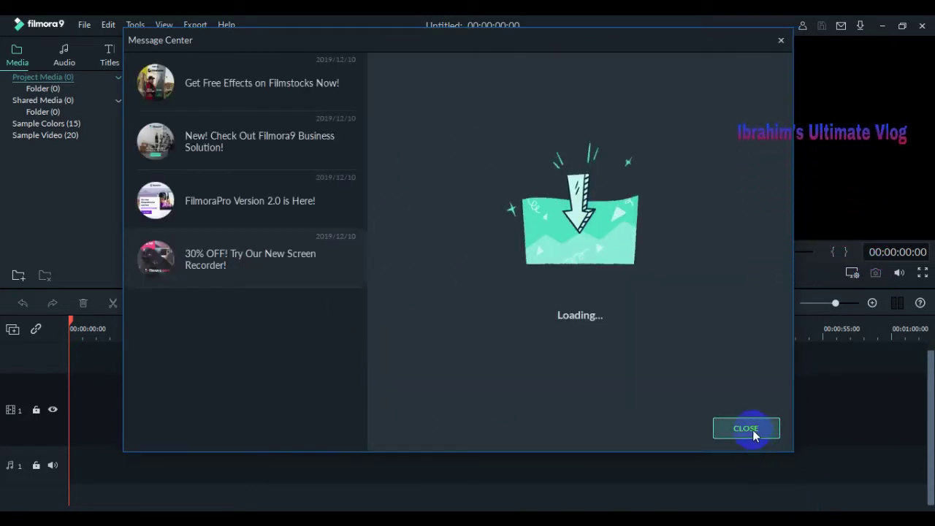
# Close the Message Center dialog
pyautogui.click(752, 430)
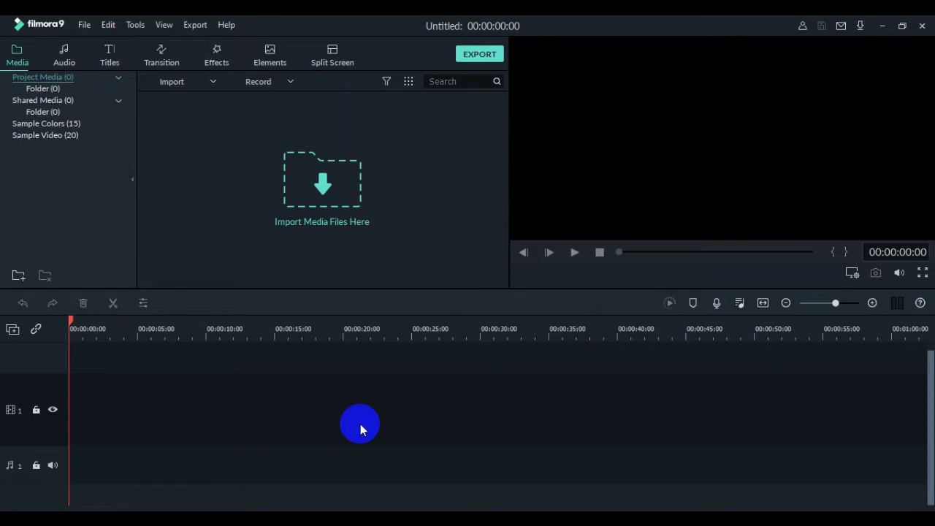
pyautogui.click(324, 192)
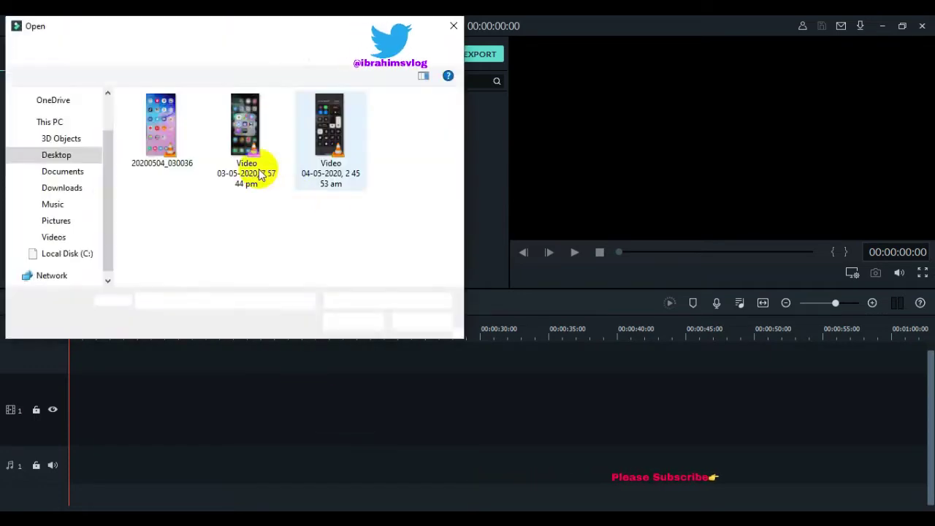
pyautogui.click(448, 26)
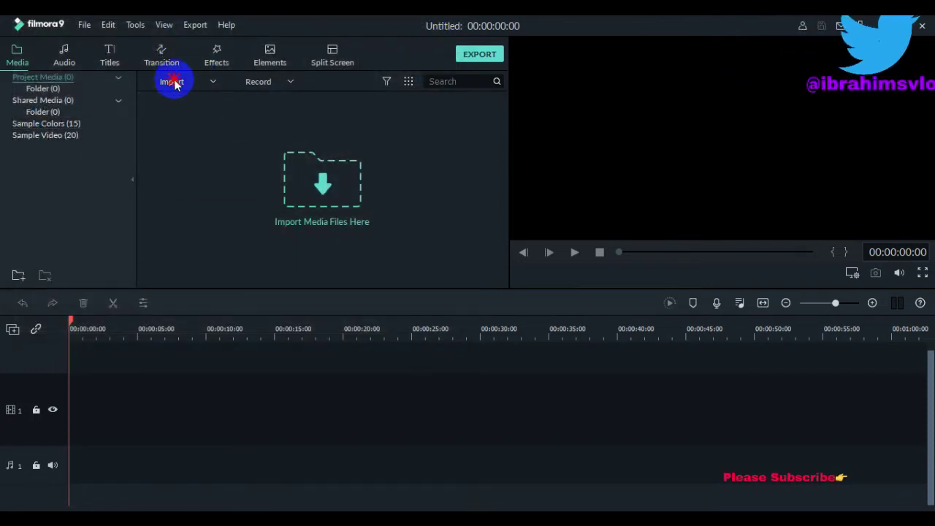
pyautogui.click(171, 80)
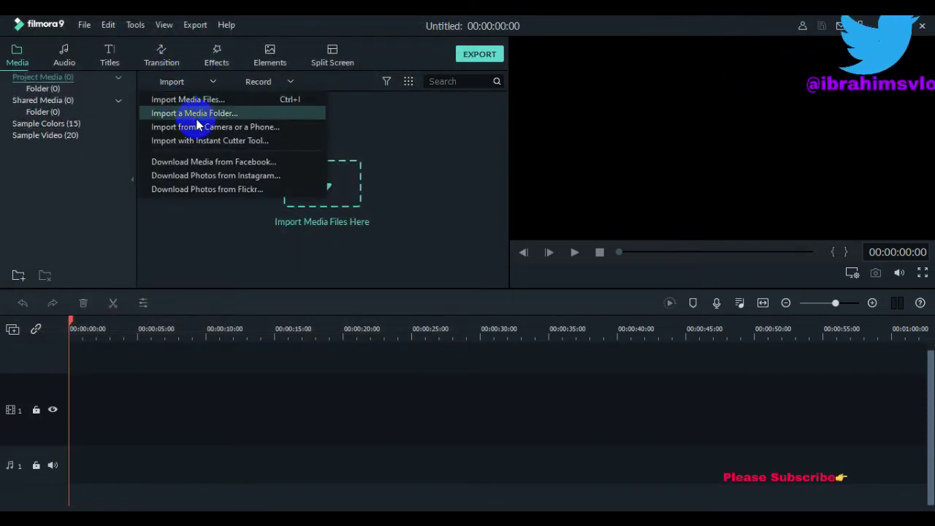
pyautogui.click(216, 234)
pyautogui.doubleClick(209, 188)
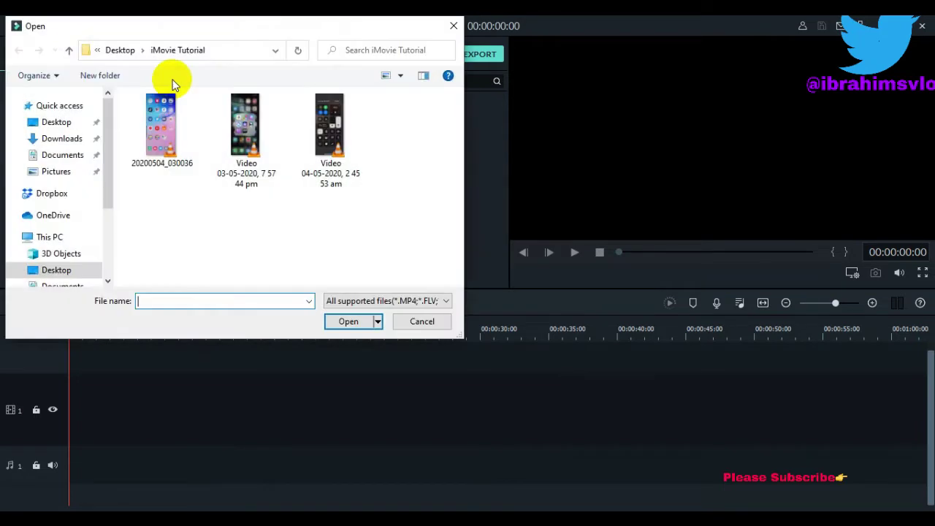
pyautogui.click(454, 25)
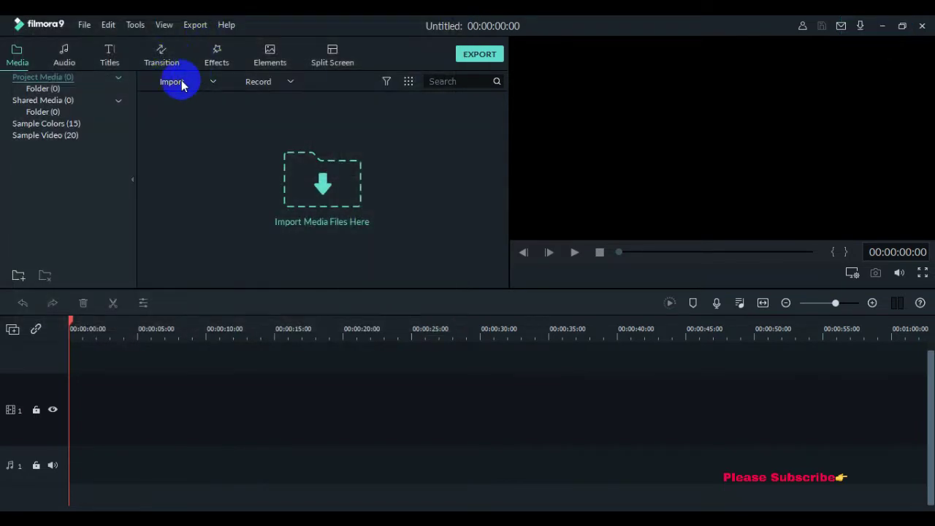
# Import the media files "Video 03-05-2020, 7 57 44 pm" and "Video 04-05-2020, 2 45 53 am" from the iMovie Tutorial folder on the Desktop
pyautogui.click(175, 81)
pyautogui.click(187, 100)
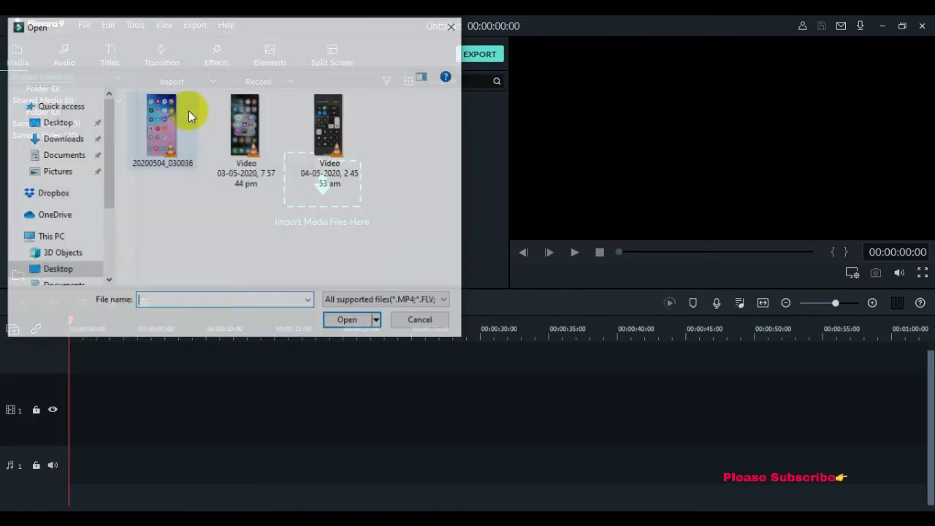
pyautogui.click(71, 50)
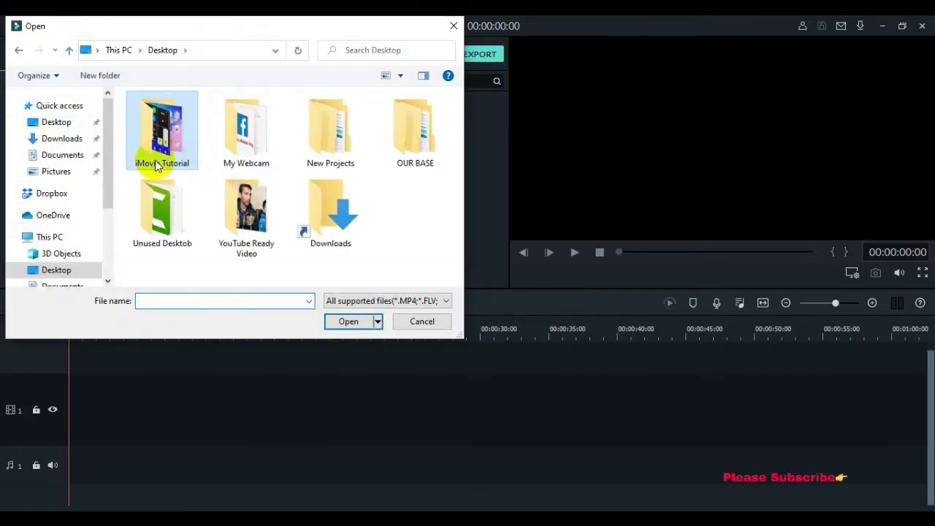
pyautogui.click(73, 128)
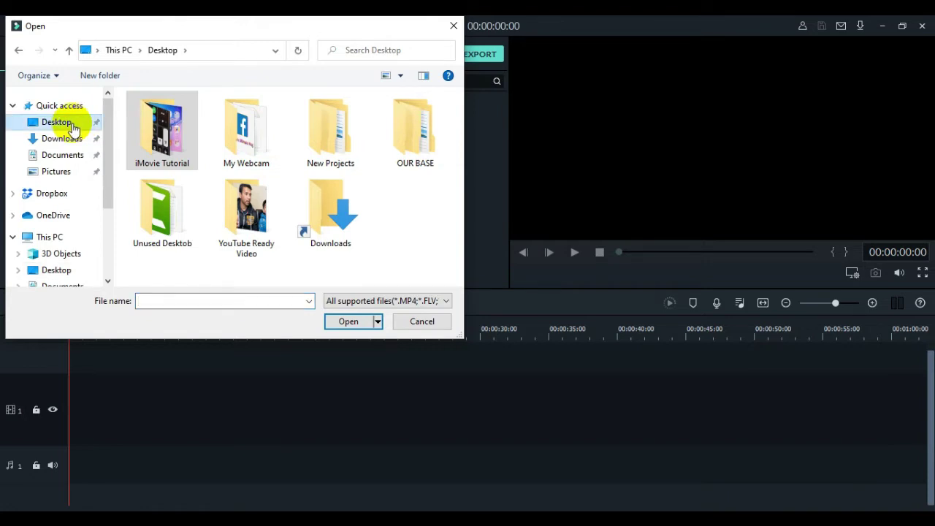
pyautogui.doubleClick(159, 149)
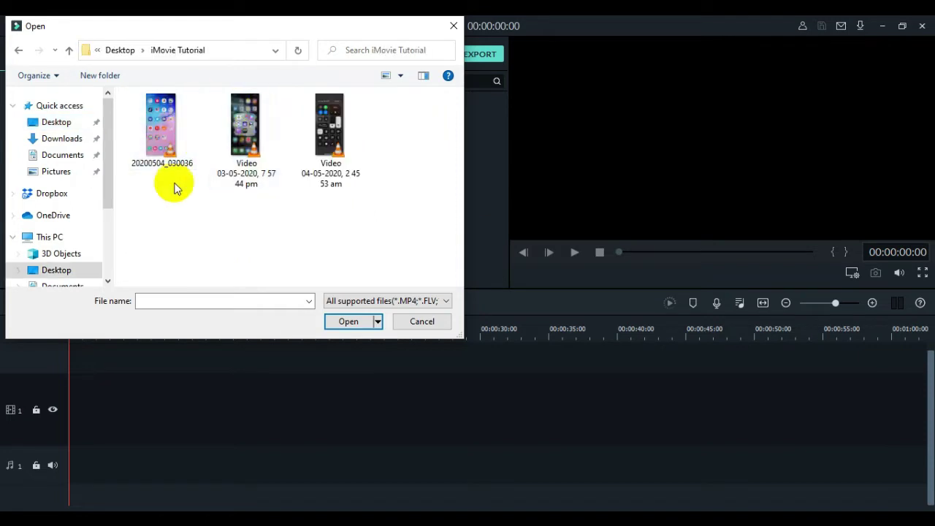
pyautogui.click(250, 152)
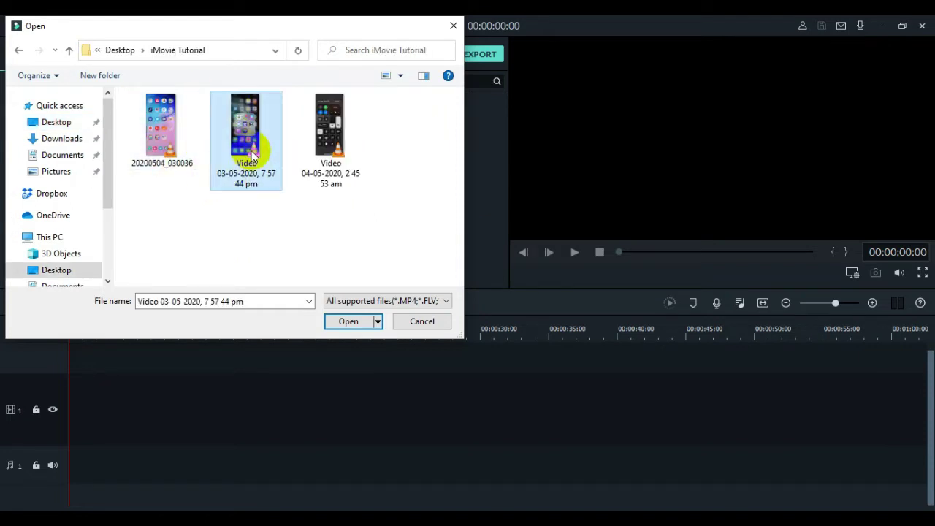
pyautogui.hotkey('shift', 'Right')
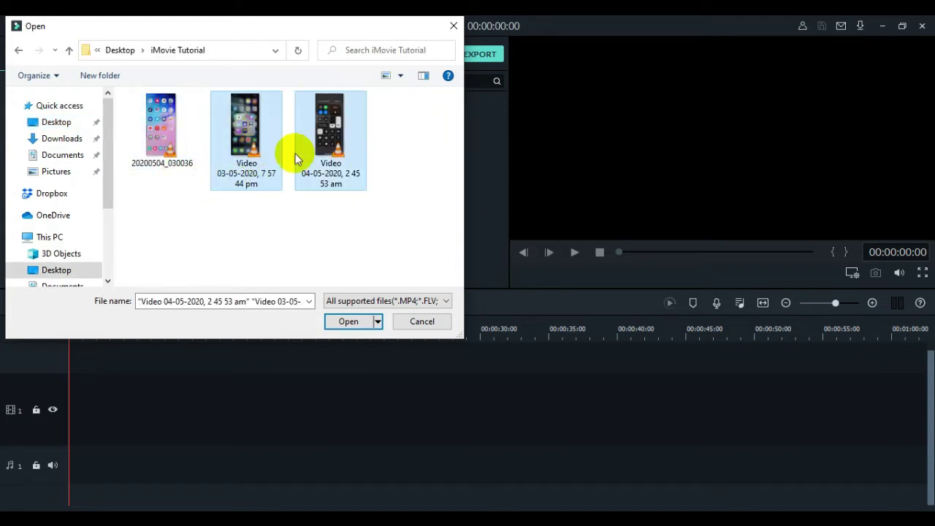
pyautogui.click(344, 326)
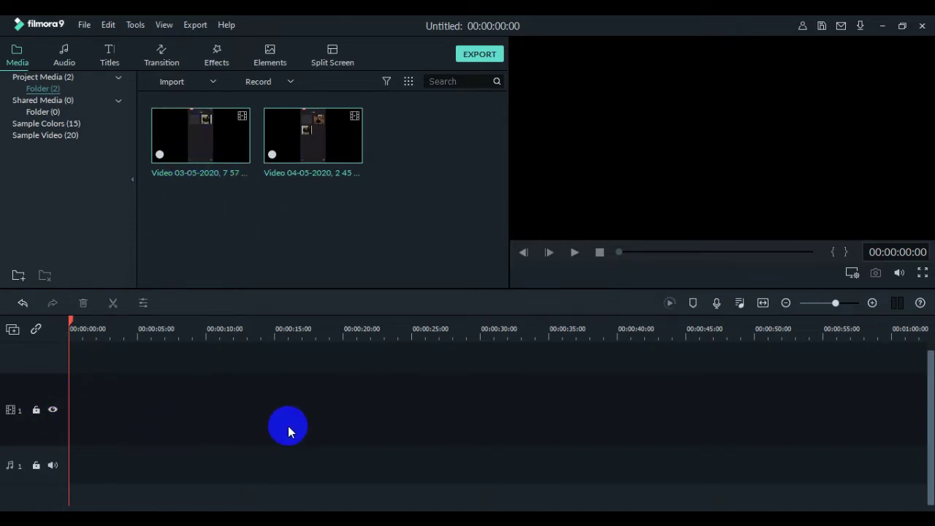
# Place both imported videos on video track 1 from the start of the timeline, matching the project settings to the media
pyautogui.click(207, 333)
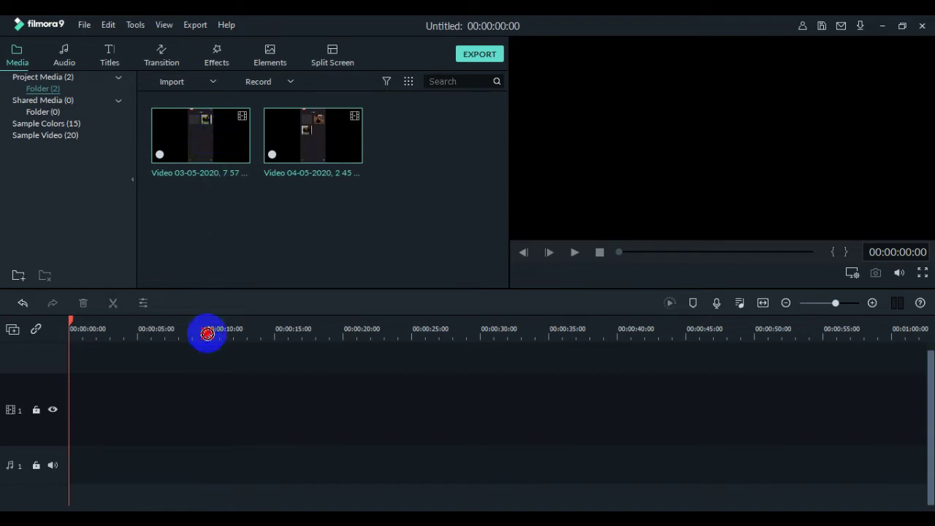
pyautogui.moveTo(207, 333); pyautogui.dragTo(73, 412)
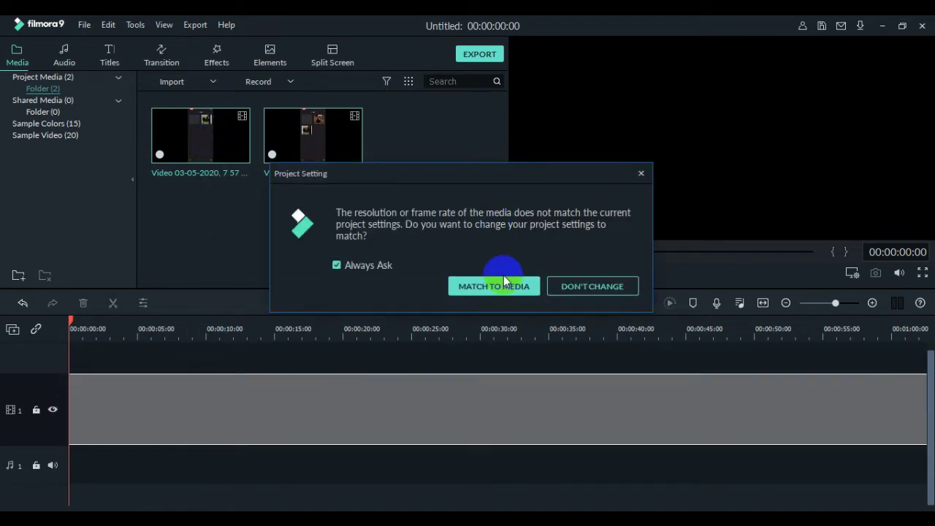
pyautogui.click(504, 284)
pyautogui.click(201, 137)
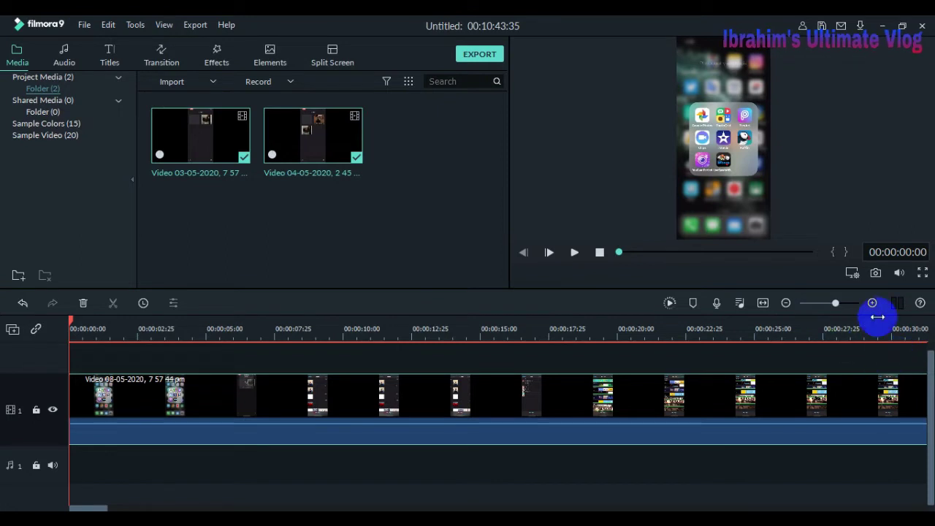
# Play the opening seconds of the timeline in the preview and pause playback
pyautogui.click(786, 303)
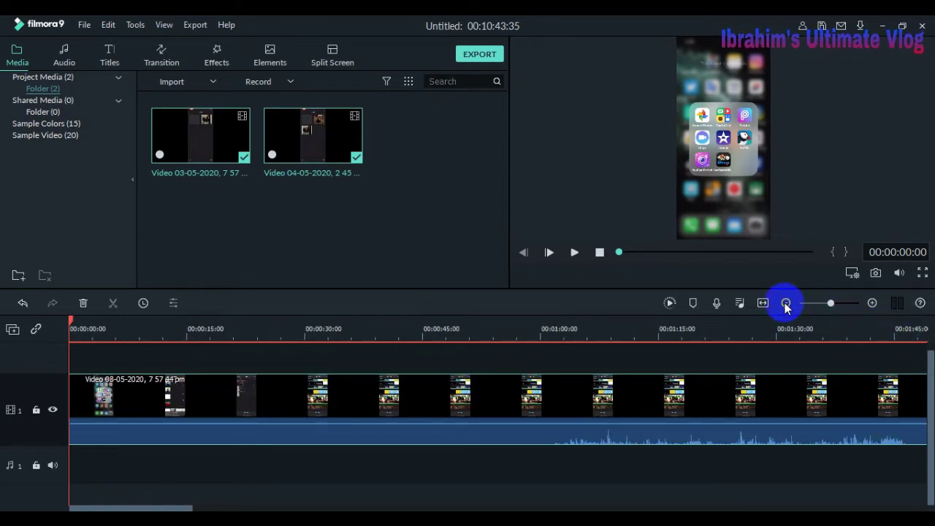
pyautogui.click(785, 304)
pyautogui.click(785, 304)
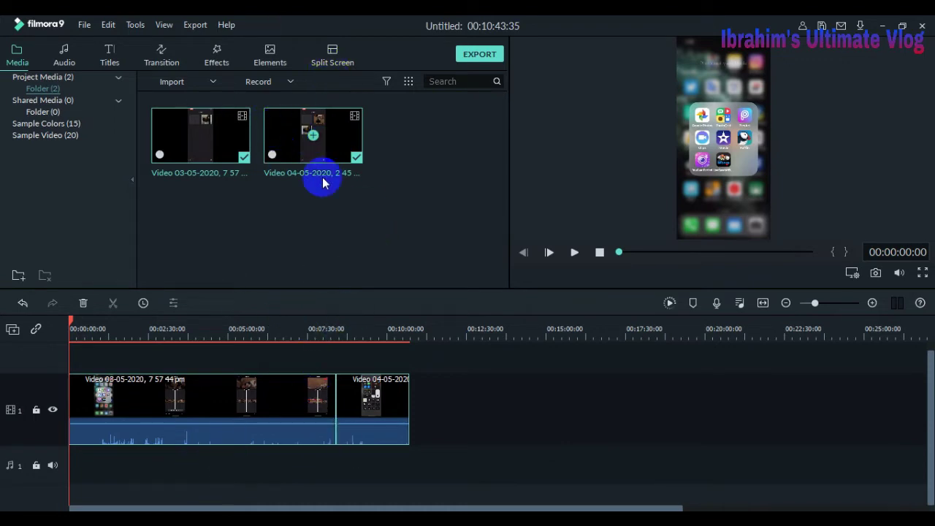
pyautogui.click(575, 254)
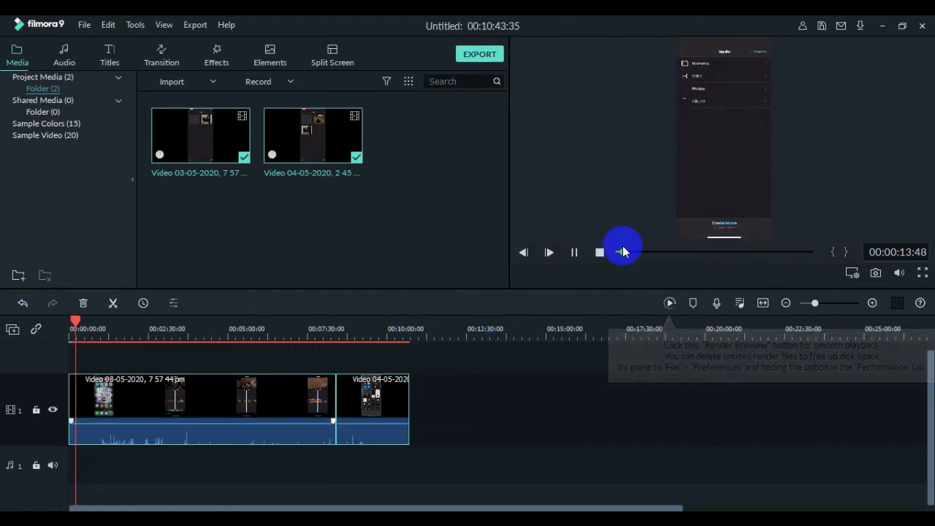
pyautogui.click(576, 254)
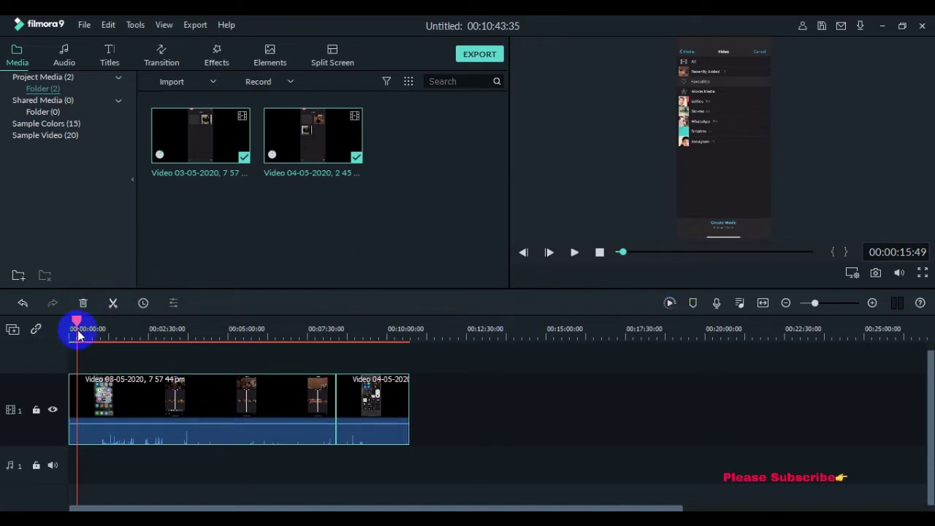
# Split the first video clip on the timeline at 00:03:21:36
pyautogui.moveTo(77, 329); pyautogui.dragTo(46, 355)
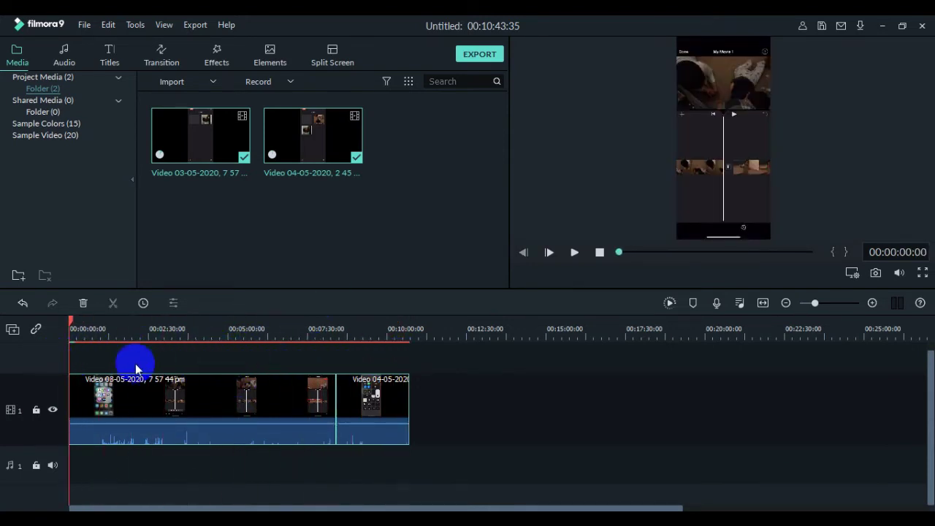
pyautogui.moveTo(71, 323); pyautogui.dragTo(142, 355)
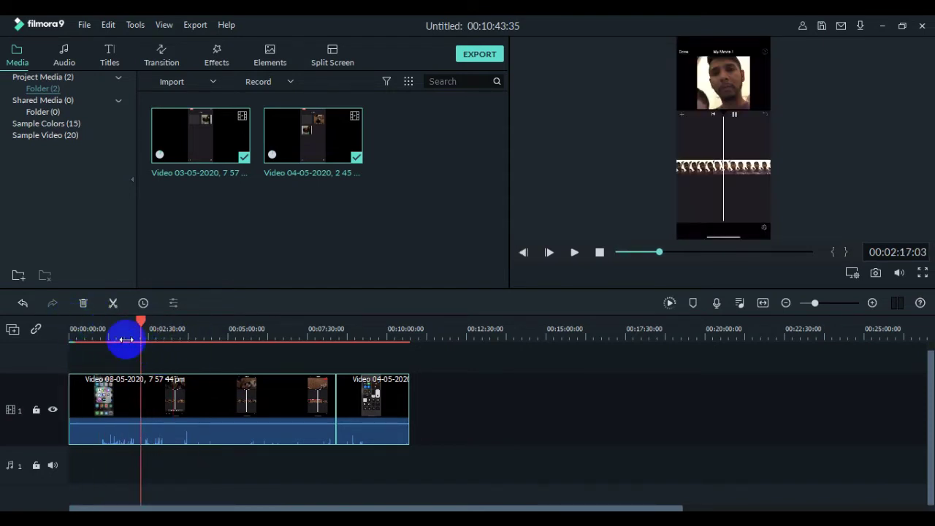
pyautogui.click(160, 424)
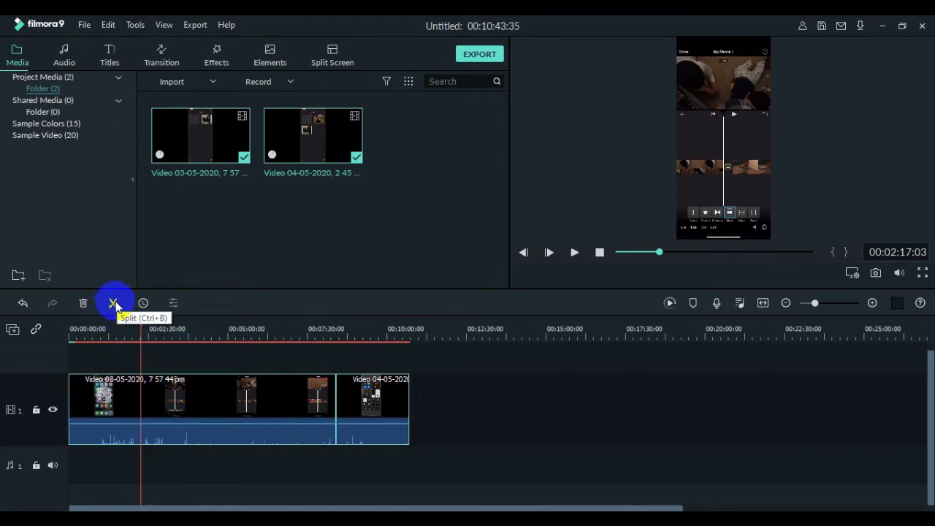
pyautogui.moveTo(141, 327); pyautogui.dragTo(176, 383)
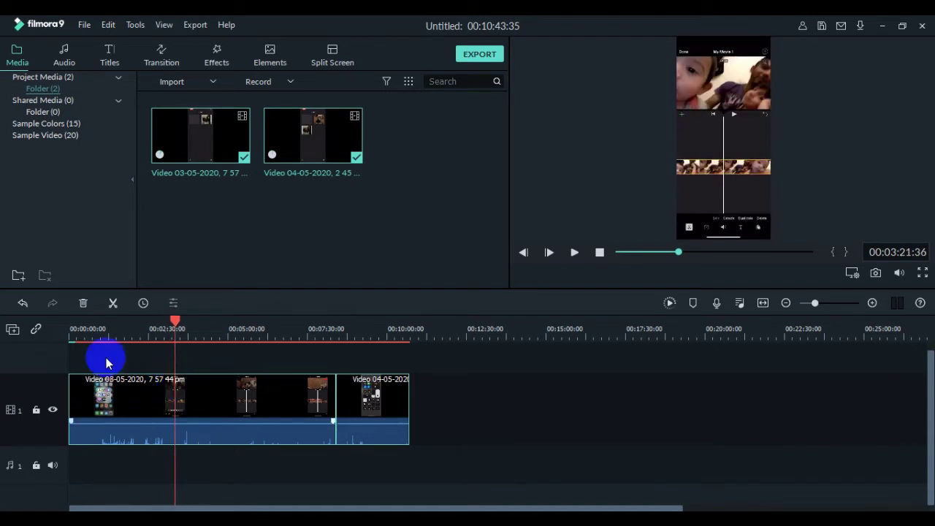
pyautogui.click(112, 304)
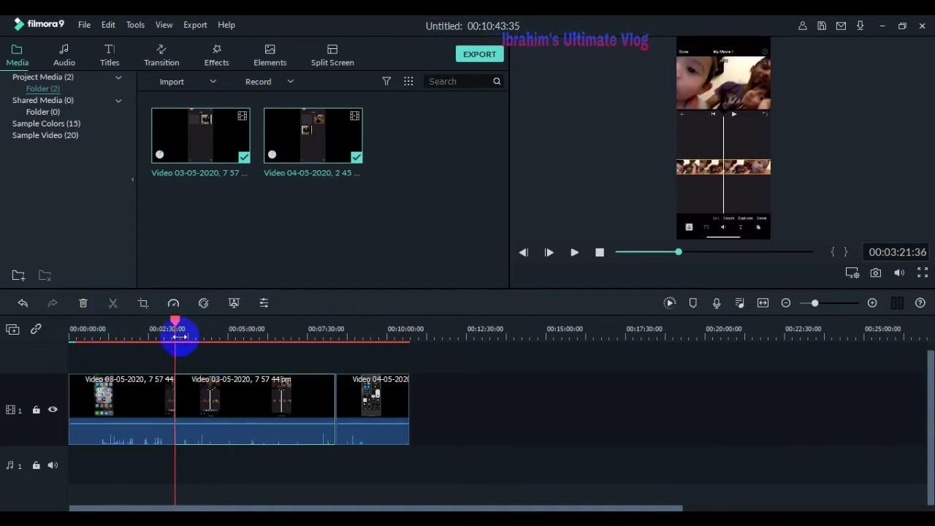
# Split the second part of the first video again at 00:04:09:28
pyautogui.moveTo(175, 324); pyautogui.dragTo(217, 325)
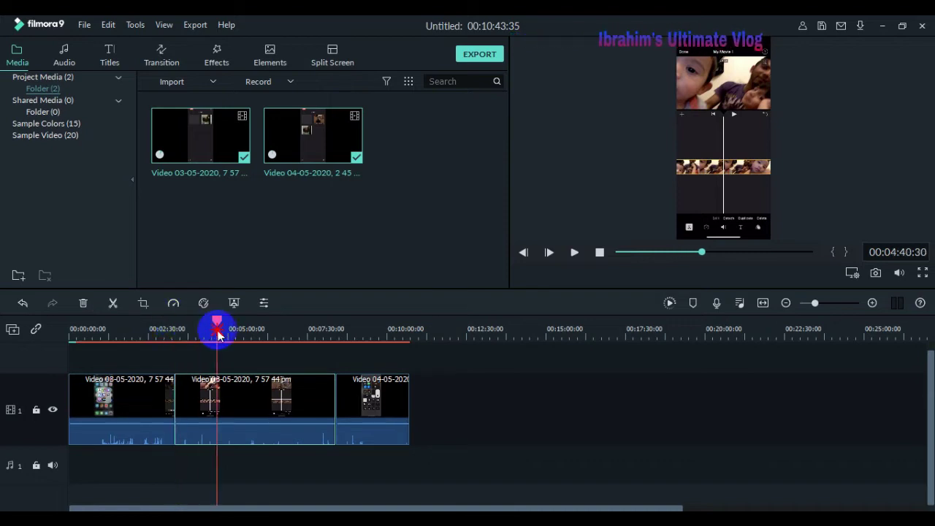
pyautogui.click(141, 394)
pyautogui.click(245, 401)
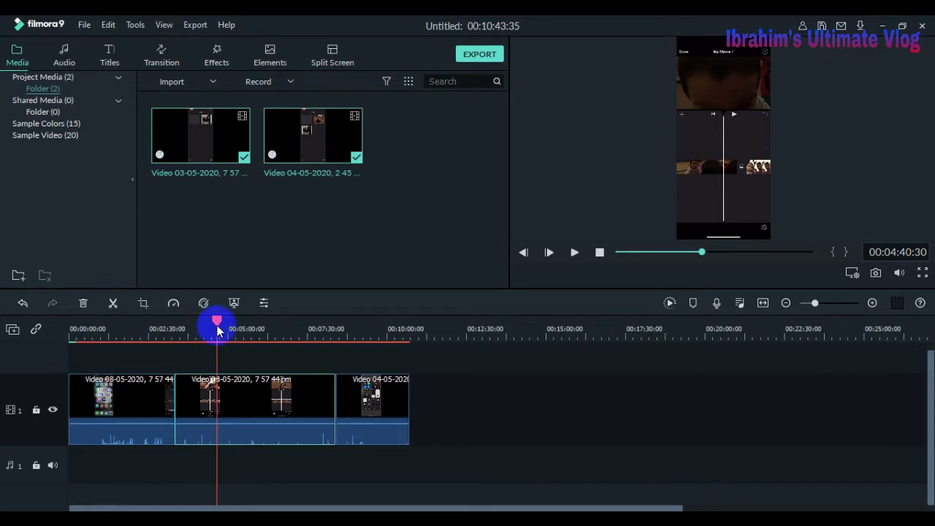
pyautogui.moveTo(215, 320)
pyautogui.mouseDown()
pyautogui.moveTo(191, 327)
pyautogui.moveTo(199, 325)
pyautogui.mouseUp()
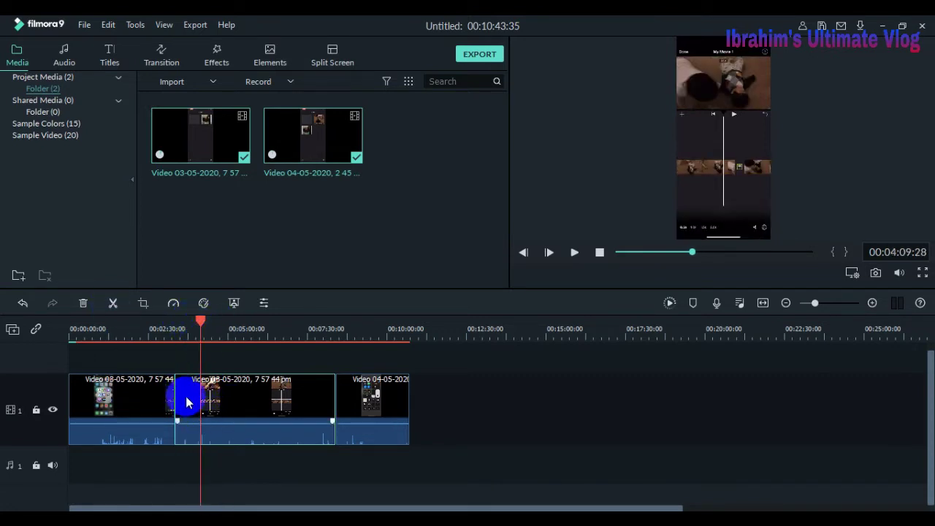
pyautogui.click(114, 304)
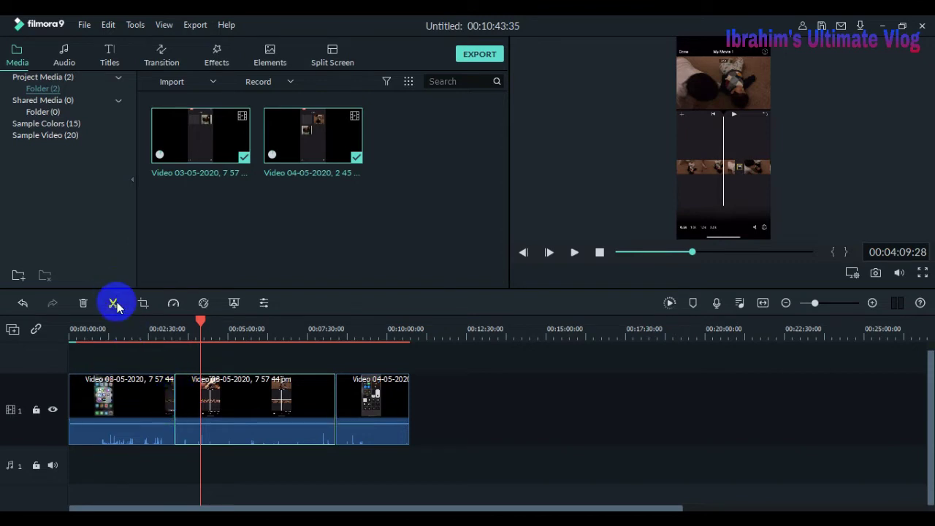
# Try deleting the short section between the two splits, and undo the deletion
pyautogui.click(224, 429)
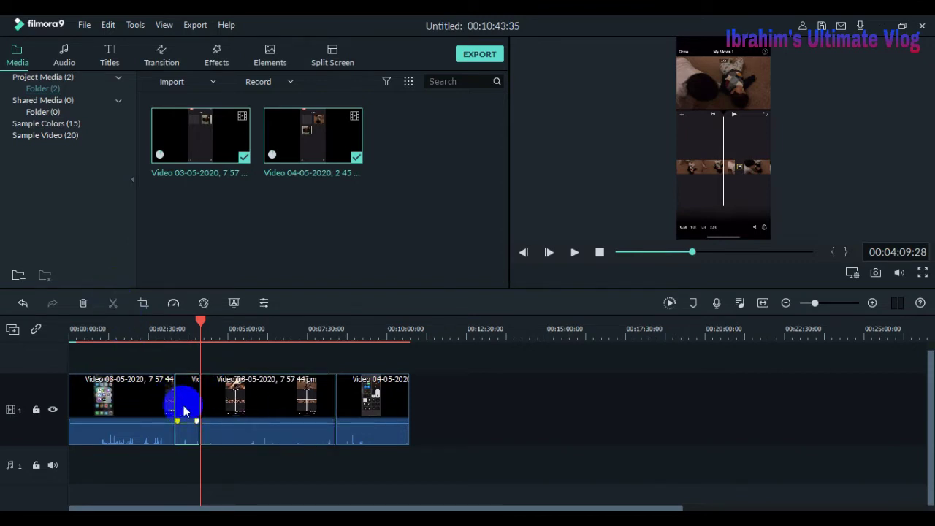
pyautogui.click(80, 304)
pyautogui.click(84, 304)
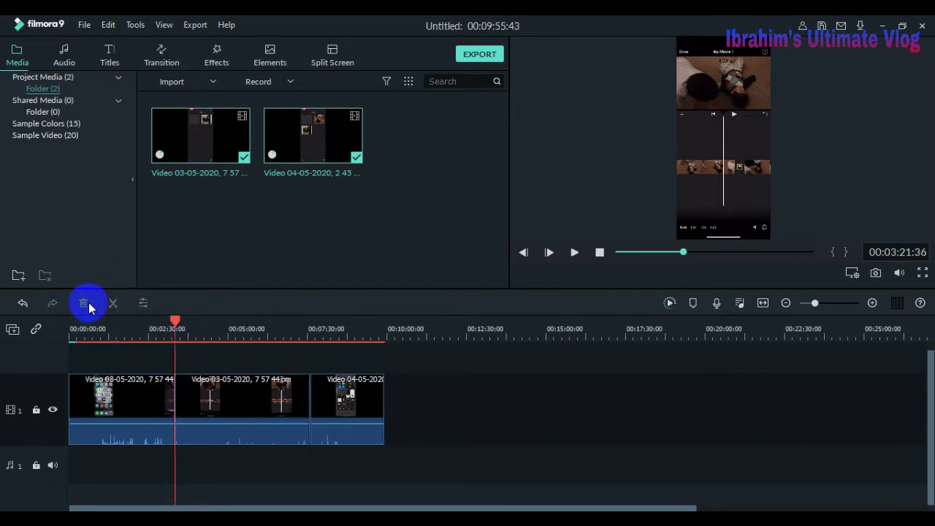
pyautogui.click(22, 304)
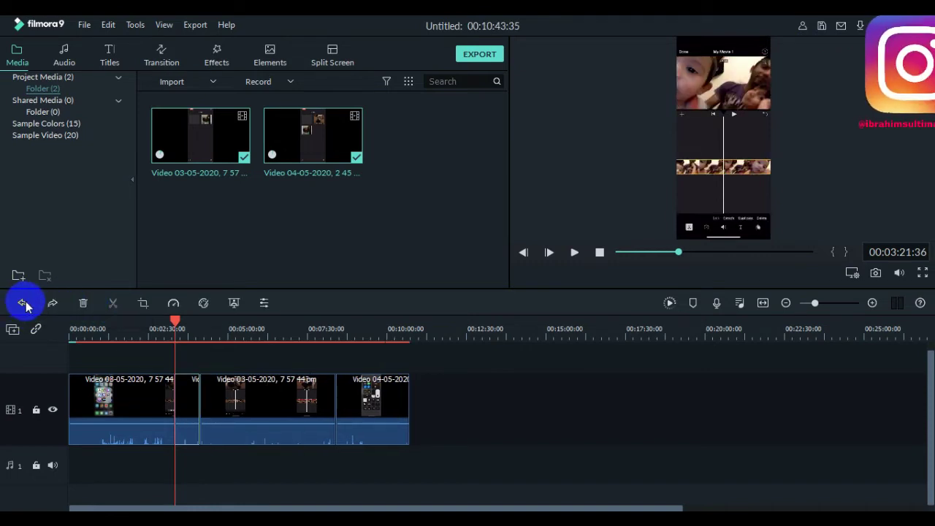
pyautogui.click(114, 393)
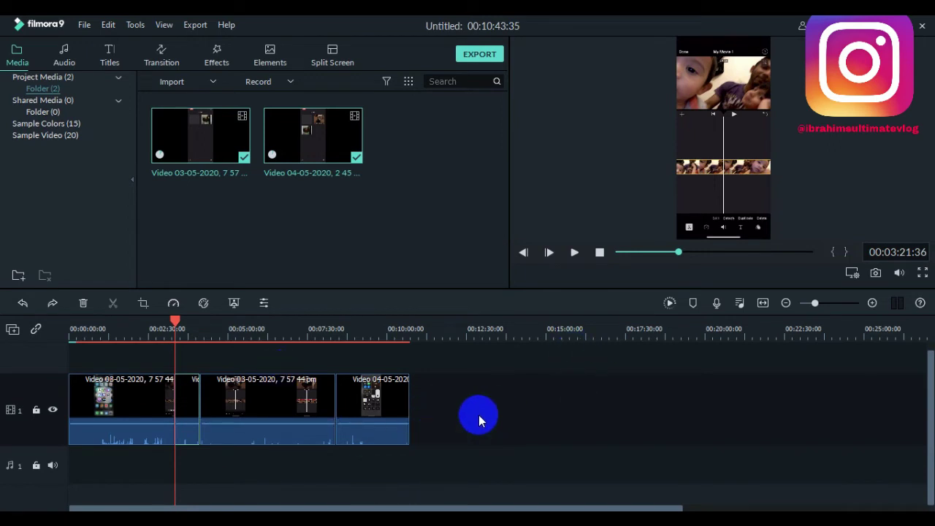
# Return the playhead to the start of the timeline and briefly play the opening in the preview
pyautogui.moveTo(176, 321); pyautogui.dragTo(73, 310)
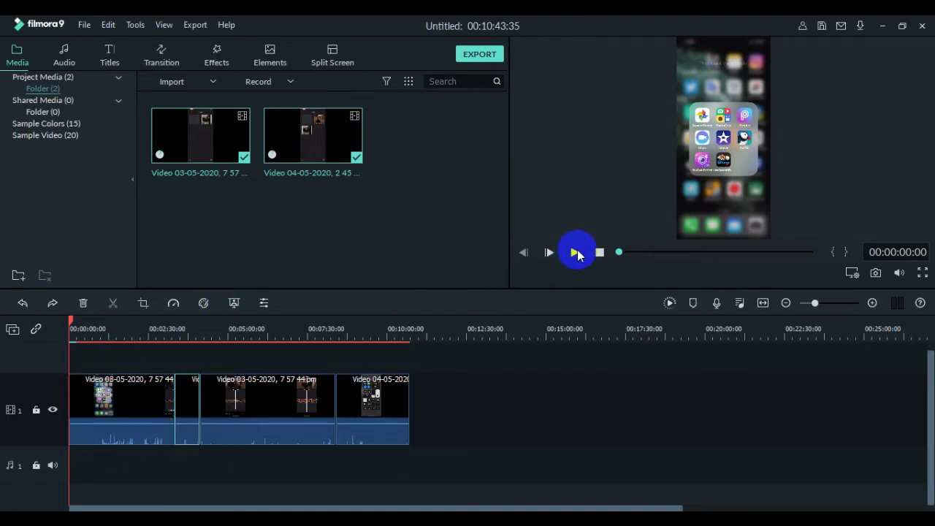
pyautogui.click(577, 252)
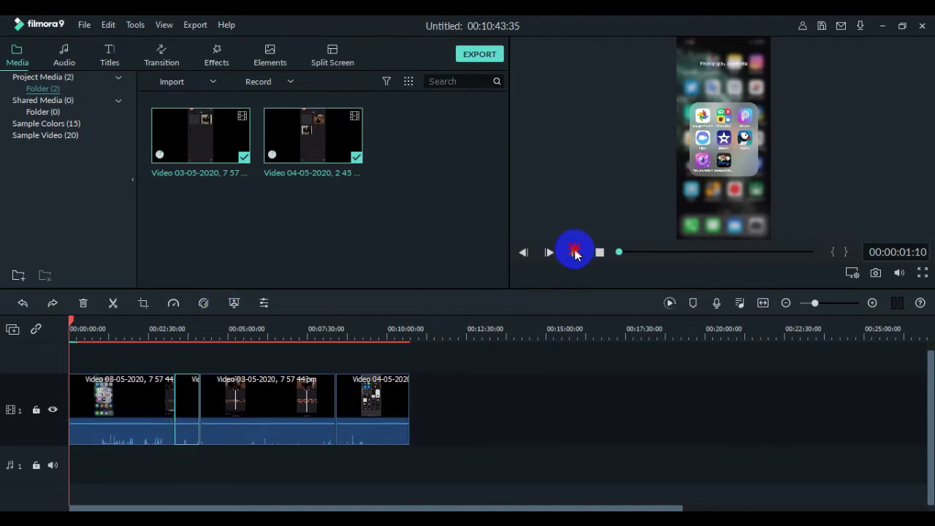
pyautogui.click(575, 252)
pyautogui.click(42, 313)
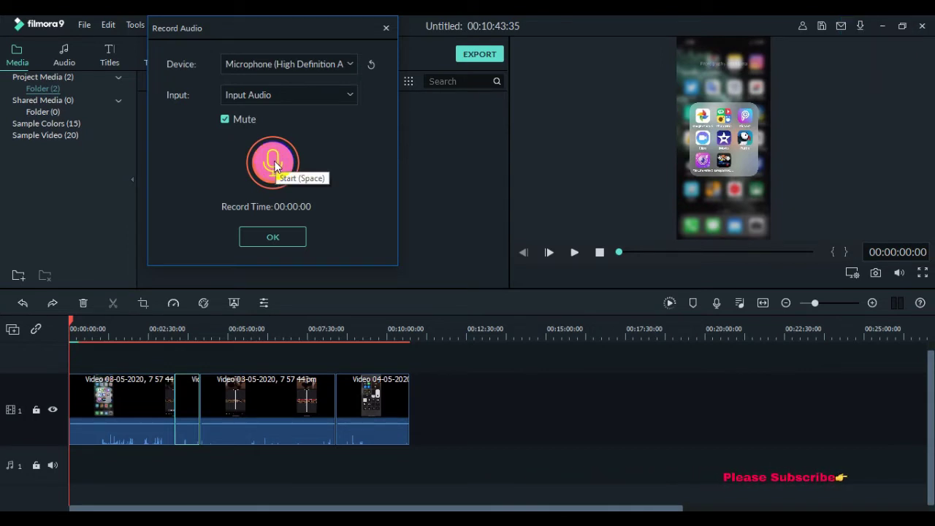
# Record a voice-over of about 24 seconds from the start of the timeline using the microphone, with Mute enabled
pyautogui.click(274, 162)
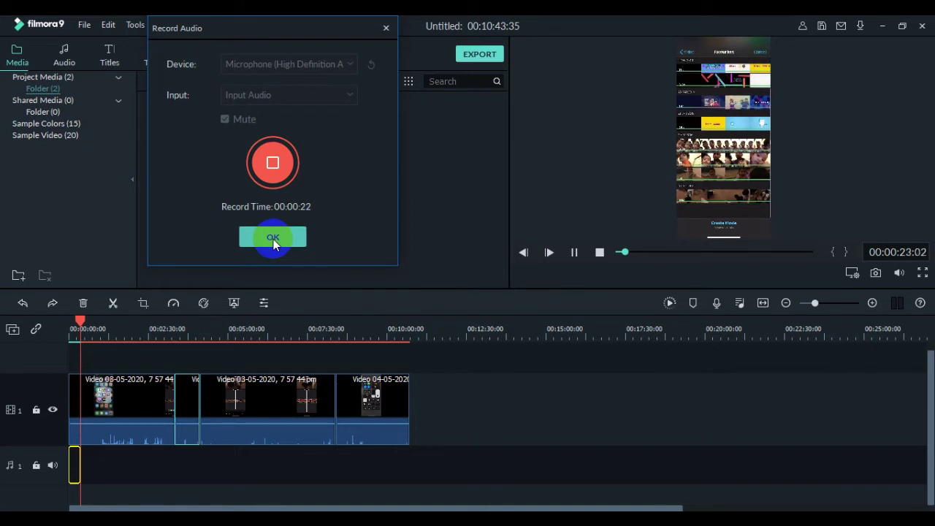
pyautogui.click(269, 168)
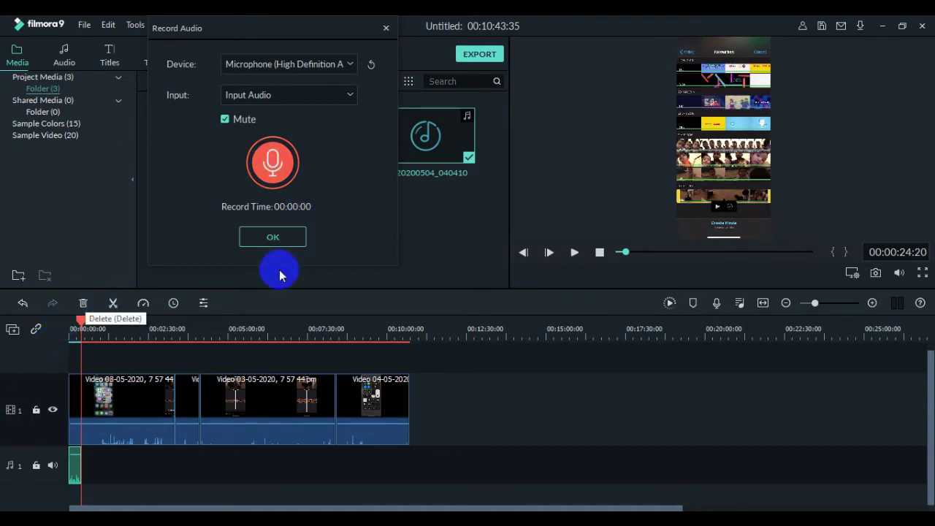
# Return the playhead to the start, close the audio recorder, and play back the opening seconds with the recorded voice-over
pyautogui.click(81, 333)
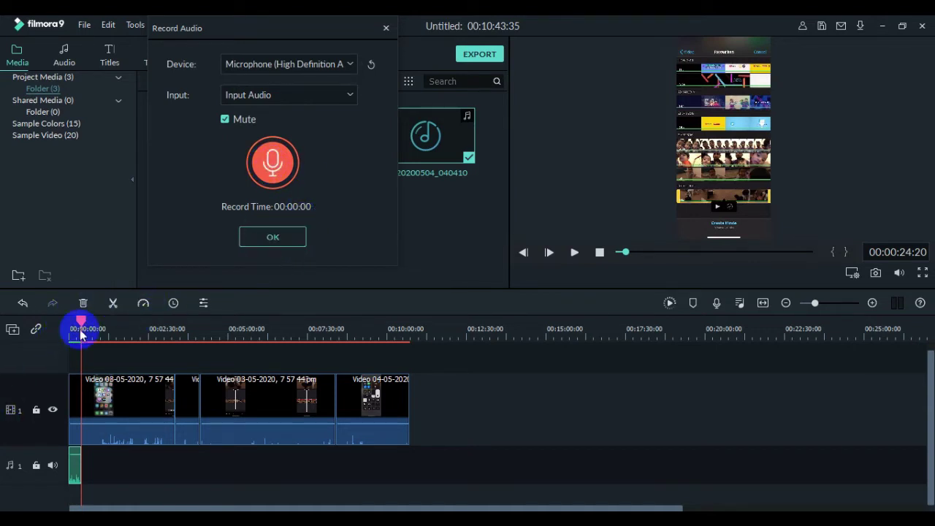
pyautogui.moveTo(82, 327); pyautogui.dragTo(64, 321)
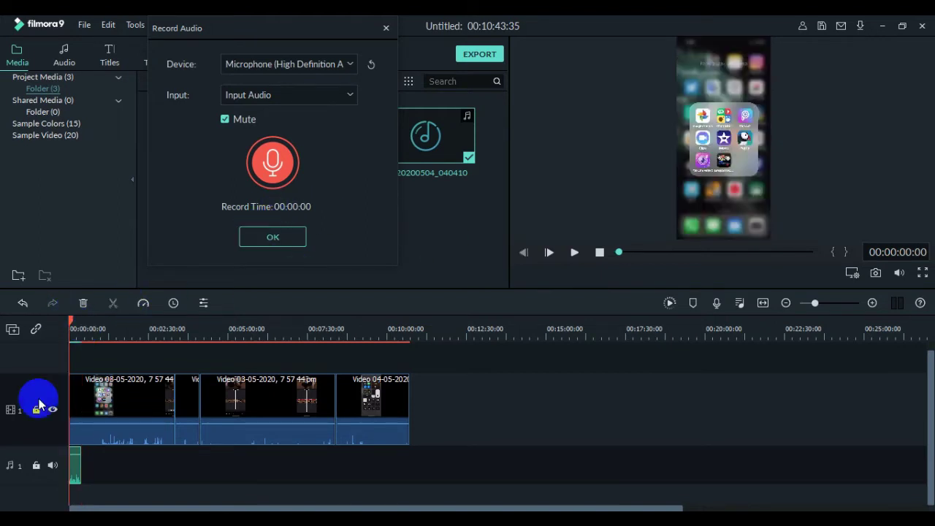
pyautogui.click(273, 237)
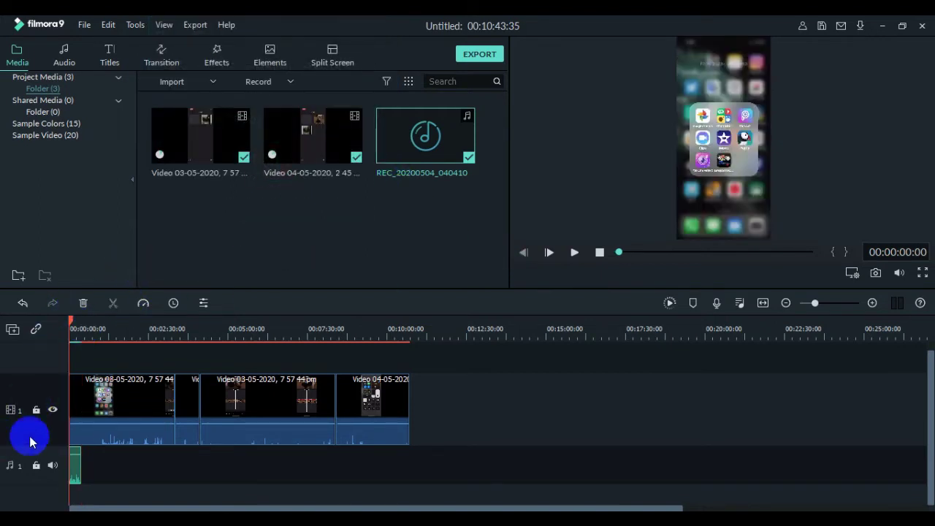
pyautogui.click(575, 253)
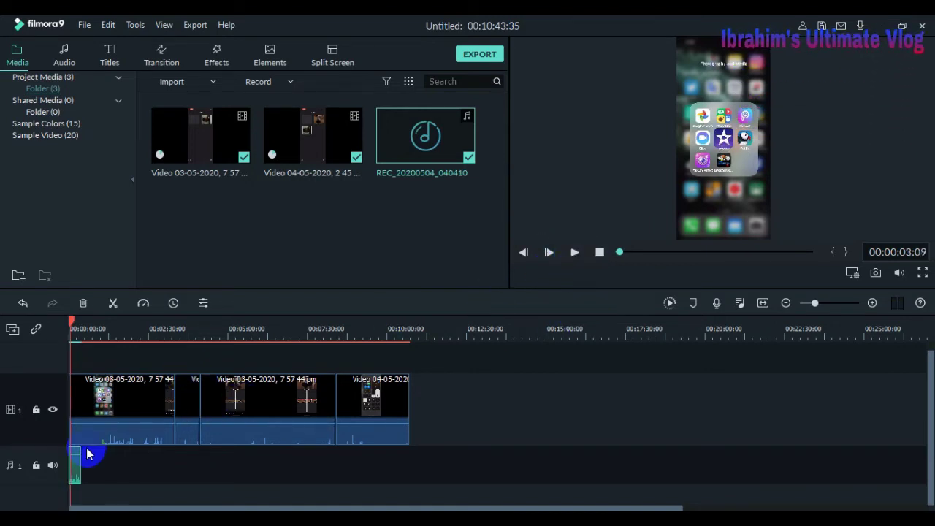
# Delete the recorded voice-over clip from the audio track and dismiss the Record Audio dialog
pyautogui.click(76, 481)
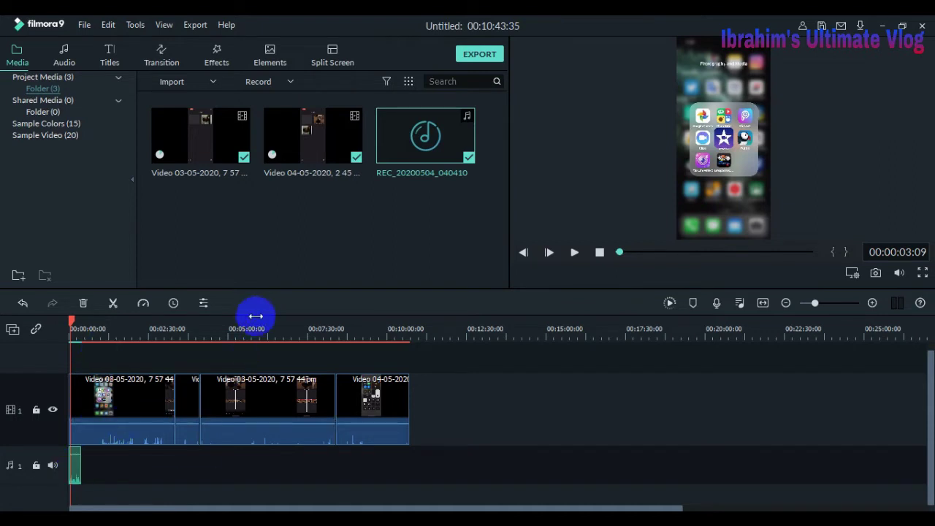
pyautogui.click(84, 304)
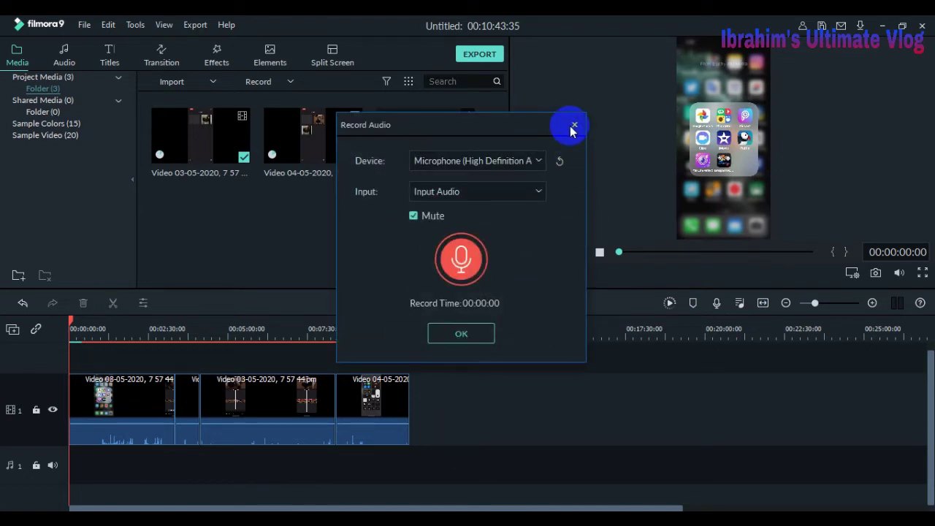
pyautogui.click(574, 128)
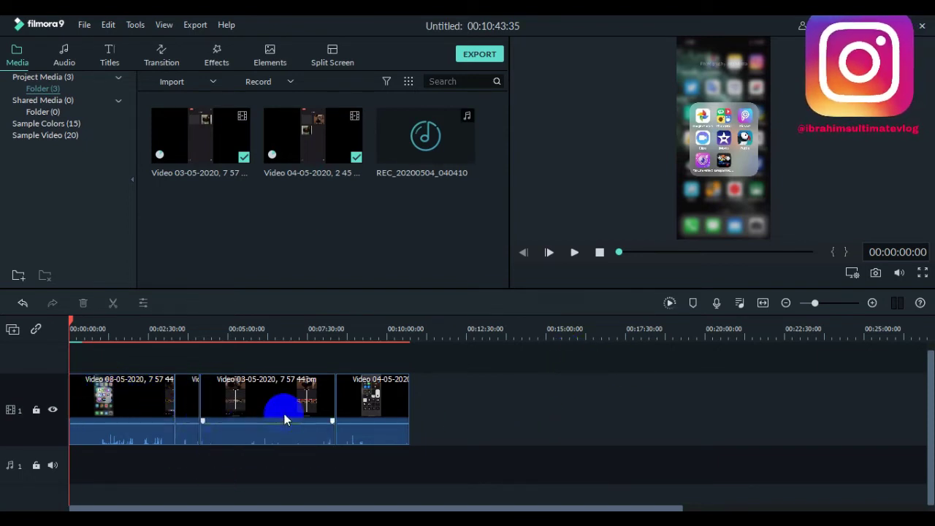
# Spread the clips on video track 1 apart, leaving gaps before the first video's last section and before the Video 04-05-2020 clip
pyautogui.moveTo(374, 405); pyautogui.dragTo(602, 407)
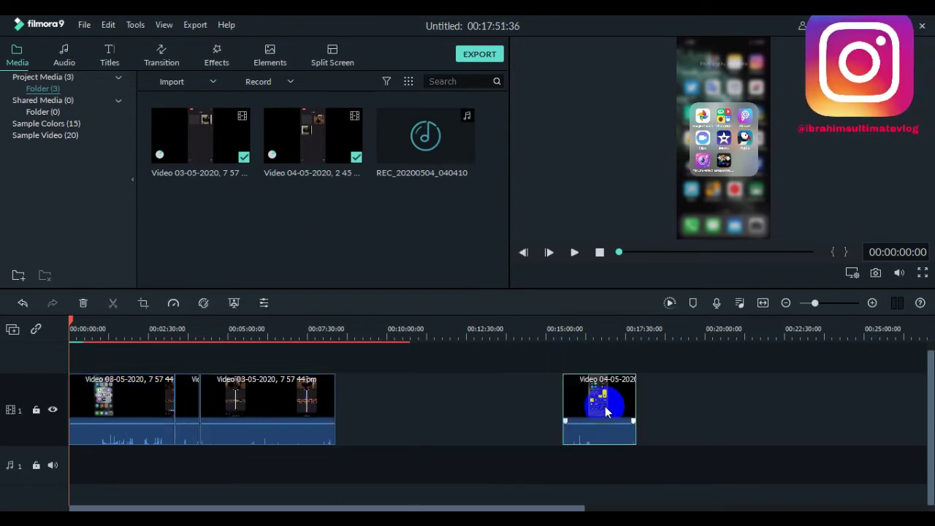
pyautogui.moveTo(285, 396); pyautogui.dragTo(404, 418)
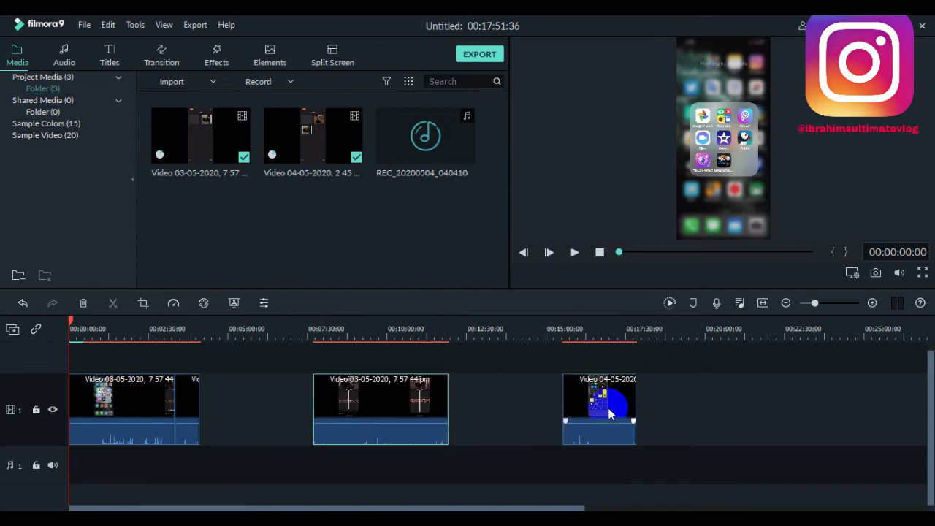
pyautogui.moveTo(611, 414); pyautogui.dragTo(624, 428)
pyautogui.click(374, 375)
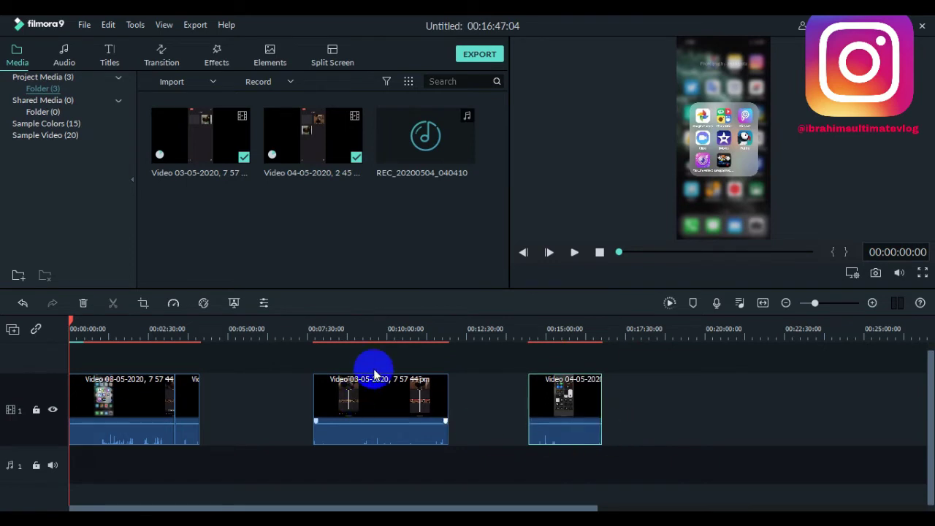
pyautogui.moveTo(187, 398)
pyautogui.mouseDown()
pyautogui.moveTo(291, 401)
pyautogui.moveTo(285, 410)
pyautogui.moveTo(193, 400)
pyautogui.mouseUp()
# Close the gaps on video track 1 by moving the first video's last section and the Video 04-05-2020 clip back against the preceding clips
pyautogui.click(358, 413)
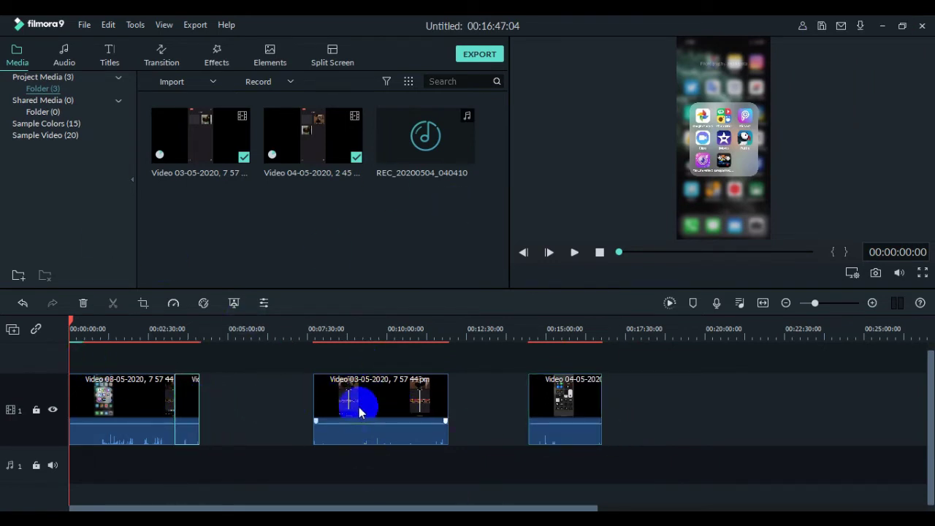
pyautogui.moveTo(358, 413); pyautogui.dragTo(256, 398)
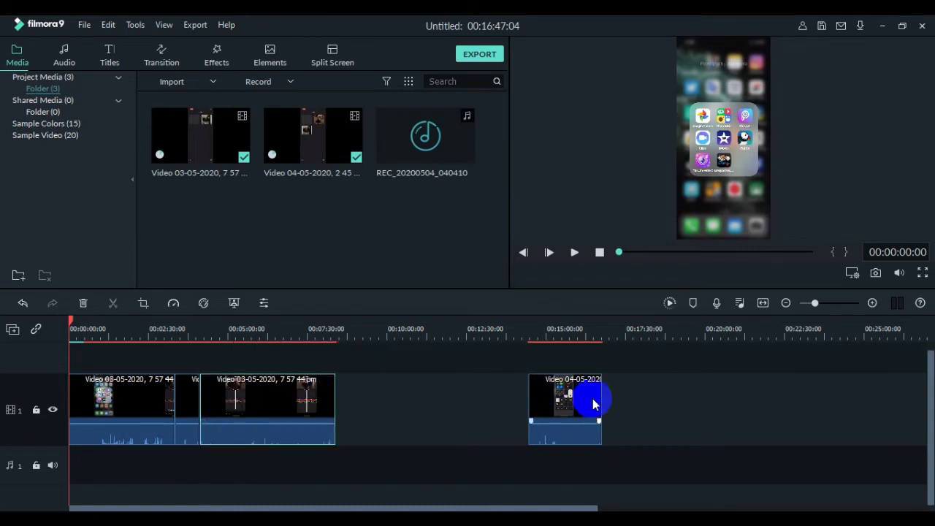
pyautogui.moveTo(594, 404); pyautogui.dragTo(384, 412)
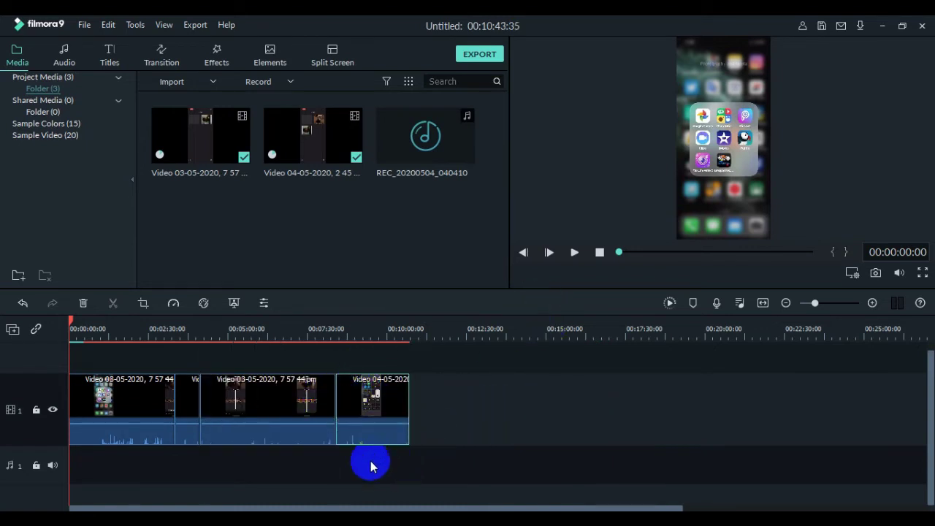
pyautogui.click(298, 414)
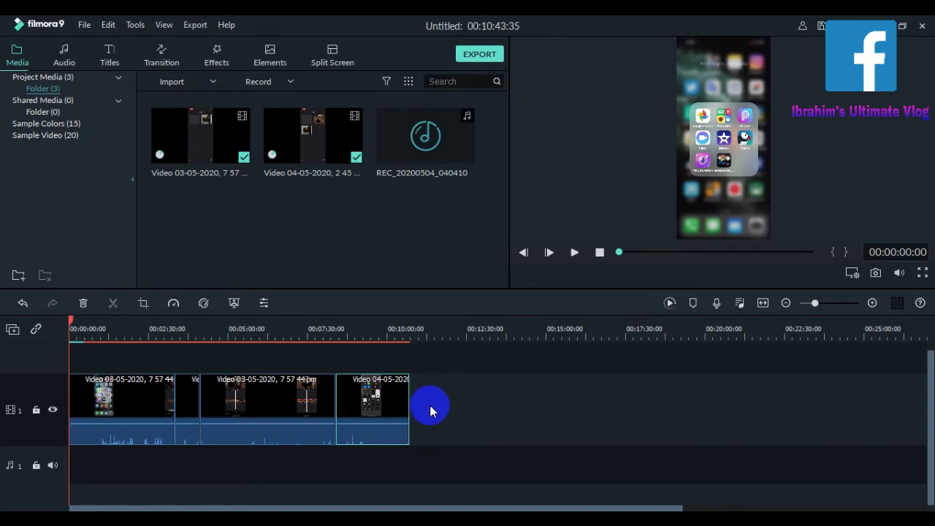
# Import the logo image Photo 25-03-2020, 10 51 45 pm from the Ultimate Base folder inside OUR BASE on the Desktop
pyautogui.click(167, 84)
pyautogui.click(172, 98)
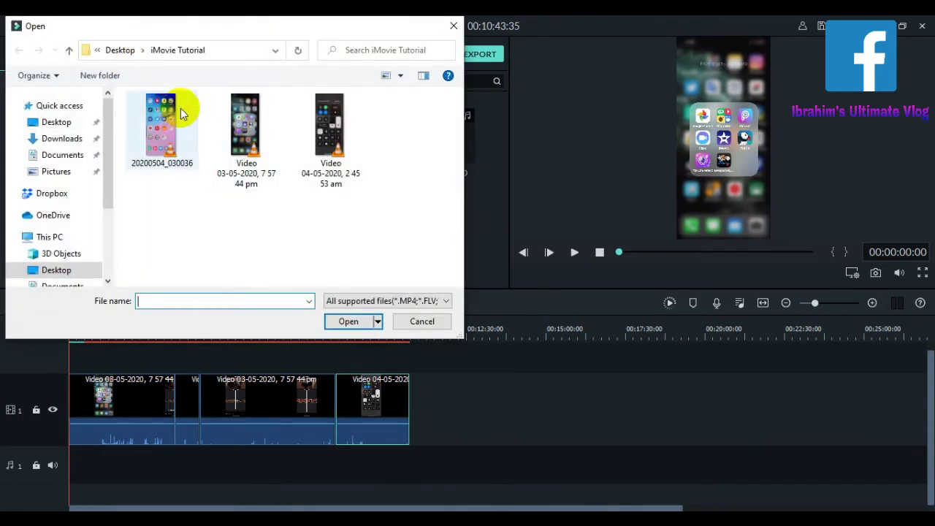
pyautogui.click(65, 123)
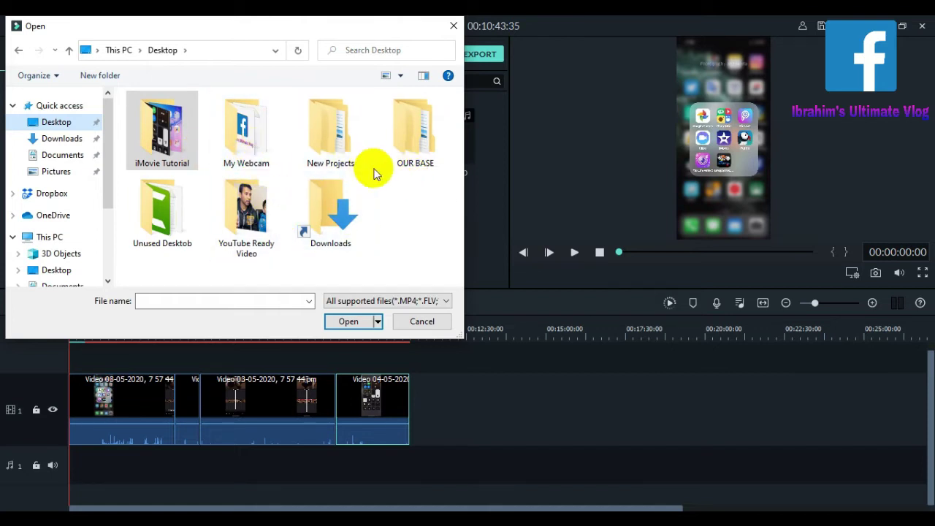
pyautogui.doubleClick(380, 126)
pyautogui.doubleClick(242, 173)
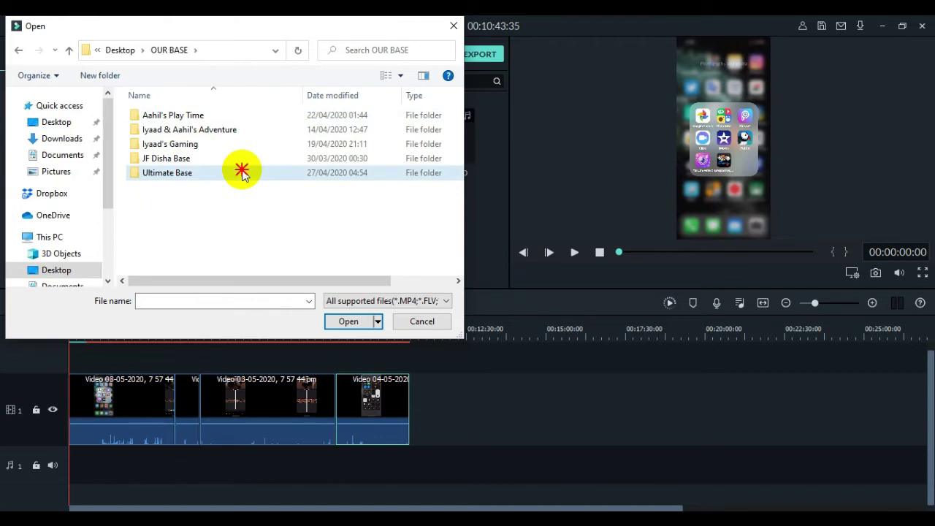
pyautogui.scroll(-2, 334, 198)
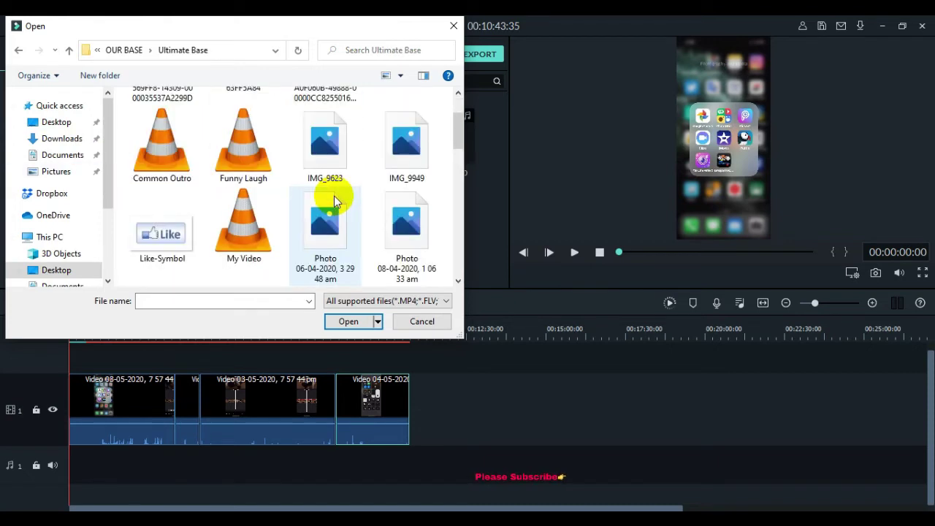
pyautogui.scroll(-6, 334, 198)
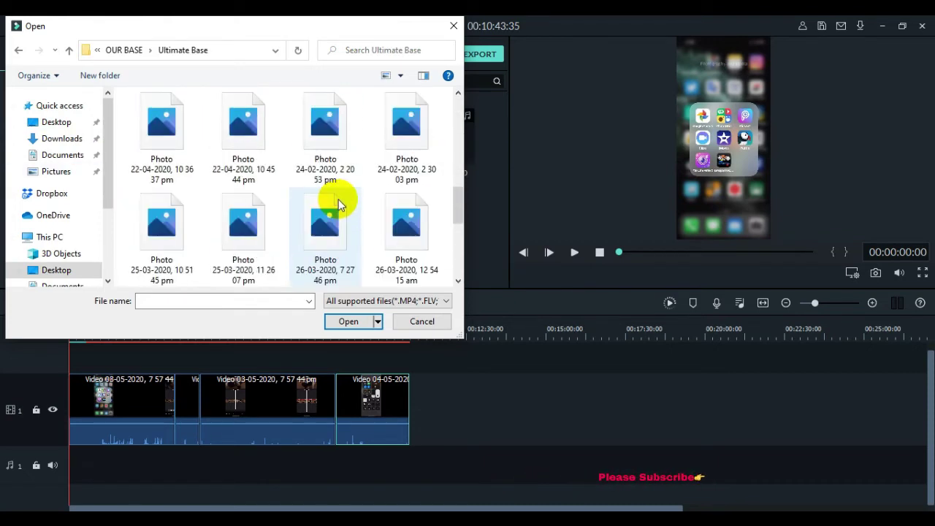
pyautogui.scroll(6, 339, 201)
pyautogui.scroll(-4, 325, 176)
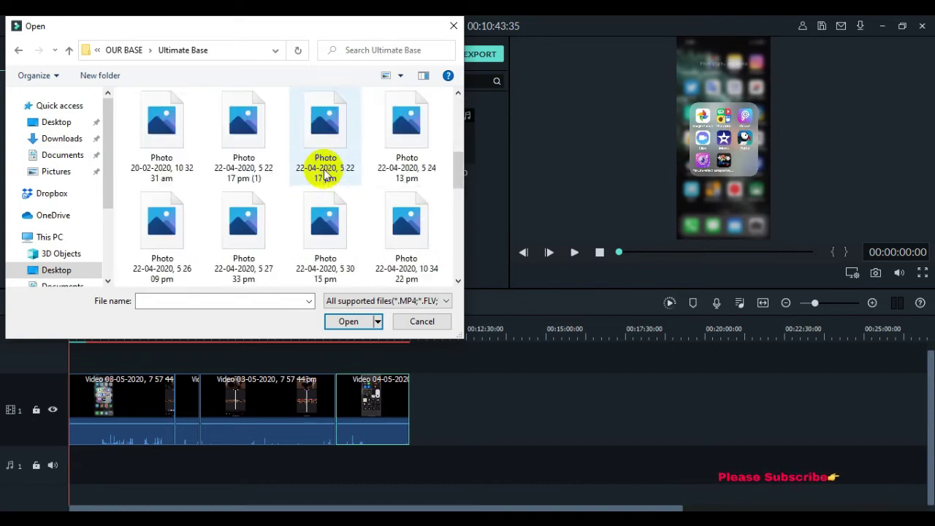
pyautogui.scroll(-4, 324, 174)
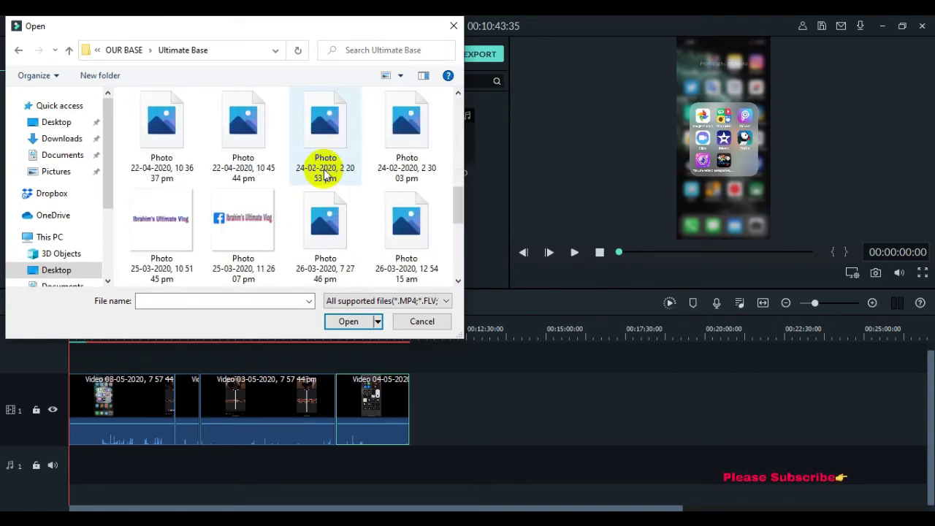
pyautogui.click(162, 224)
pyautogui.click(346, 323)
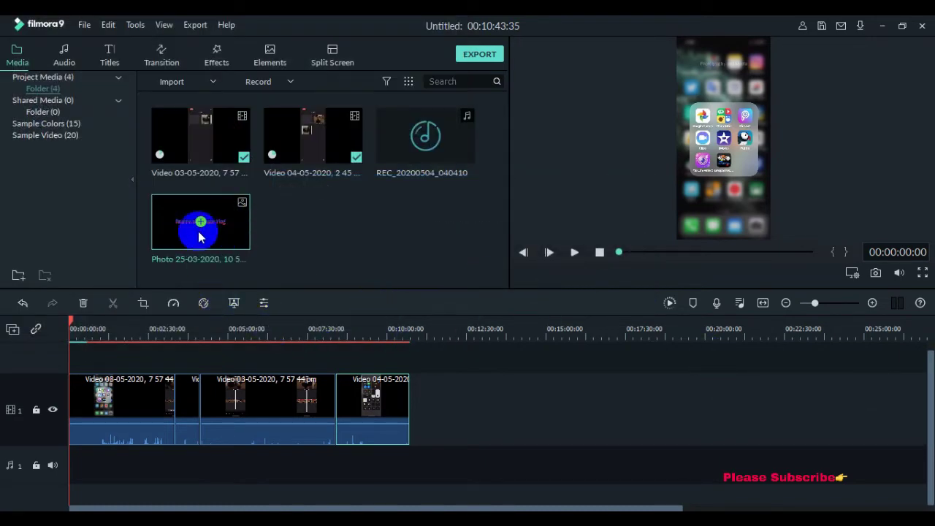
# Add a second video track and place the imported logo photo at its start
pyautogui.click(13, 328)
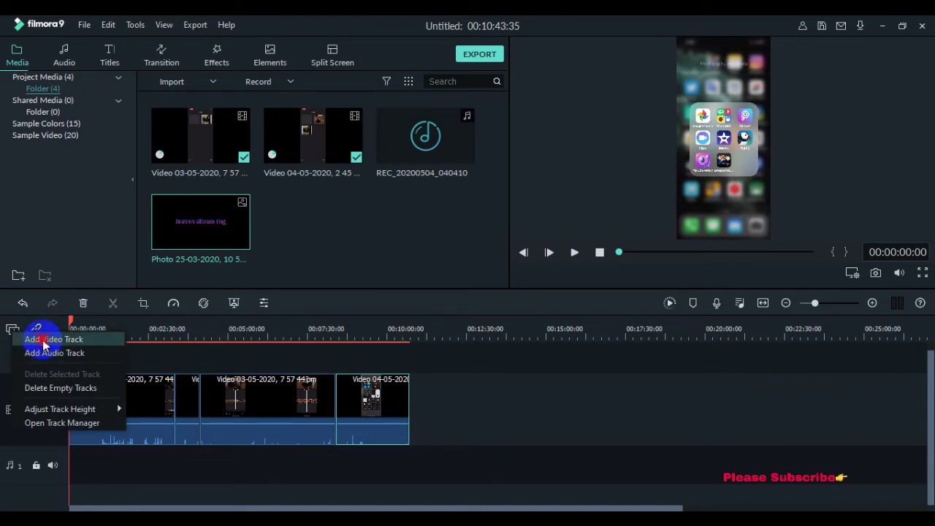
pyautogui.click(43, 341)
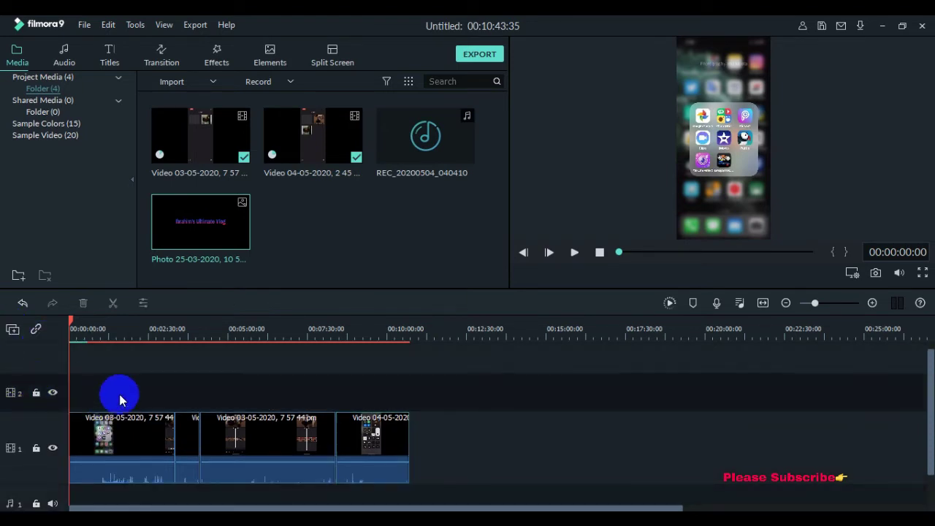
pyautogui.click(208, 232)
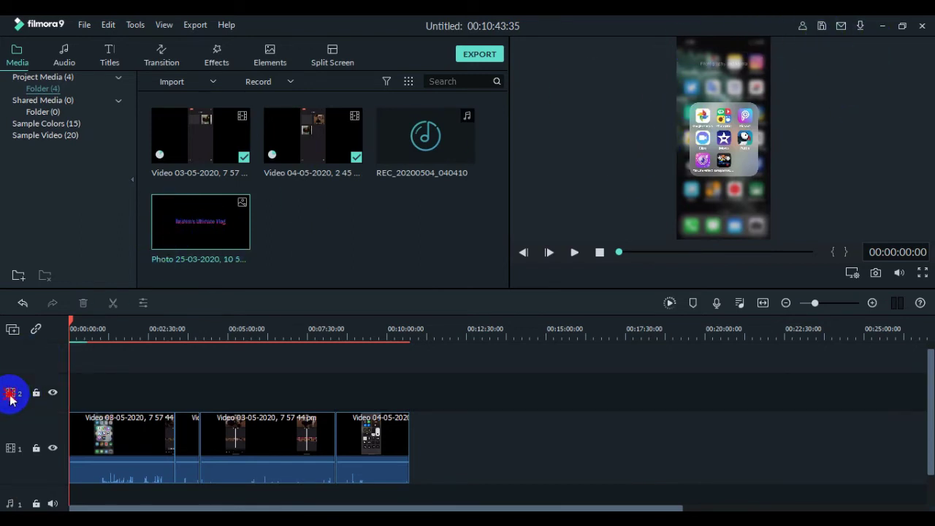
pyautogui.click(201, 222)
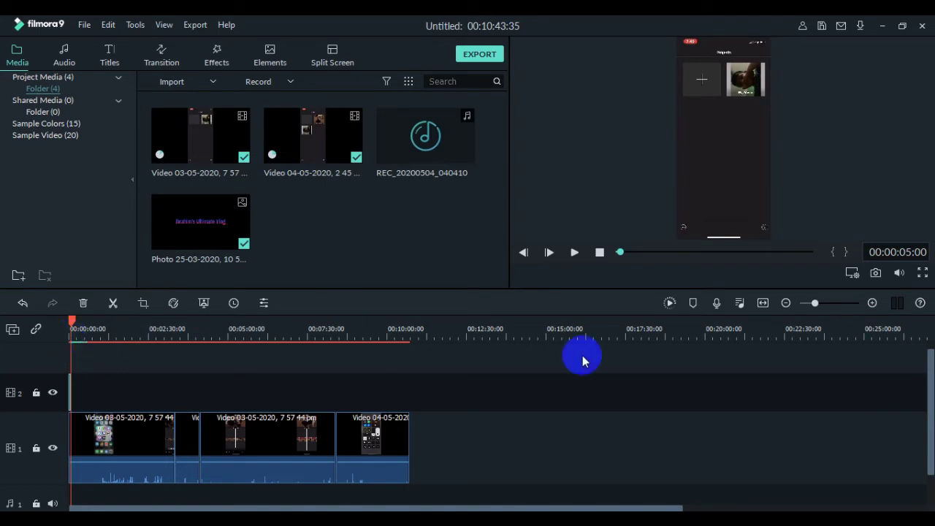
# Move the playhead to 00:00:03:15 and shrink the logo image in the preview to about two thirds of its size
pyautogui.click(873, 303)
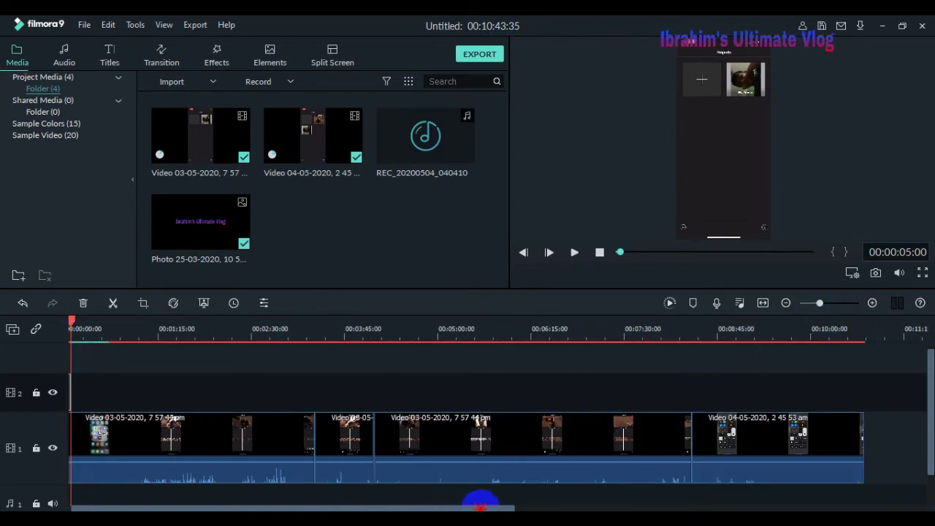
pyautogui.click(76, 323)
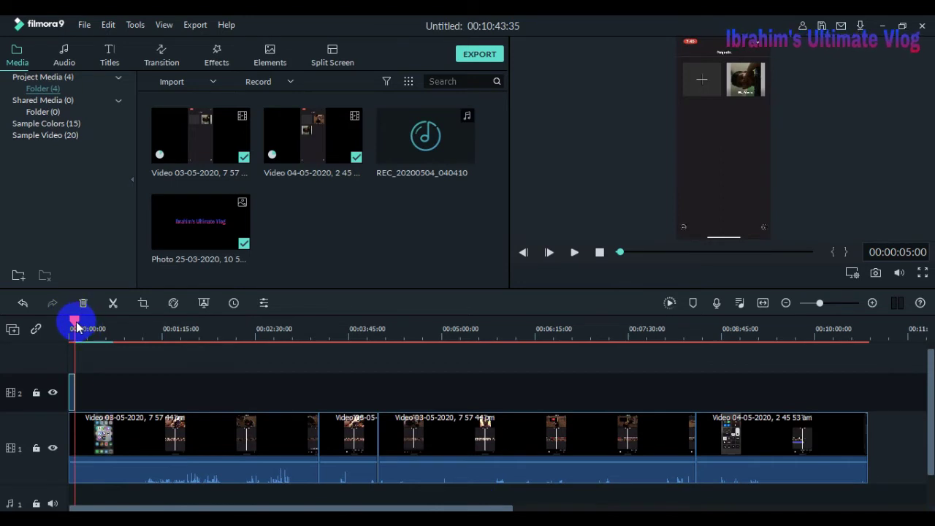
pyautogui.moveTo(77, 327); pyautogui.dragTo(77, 366)
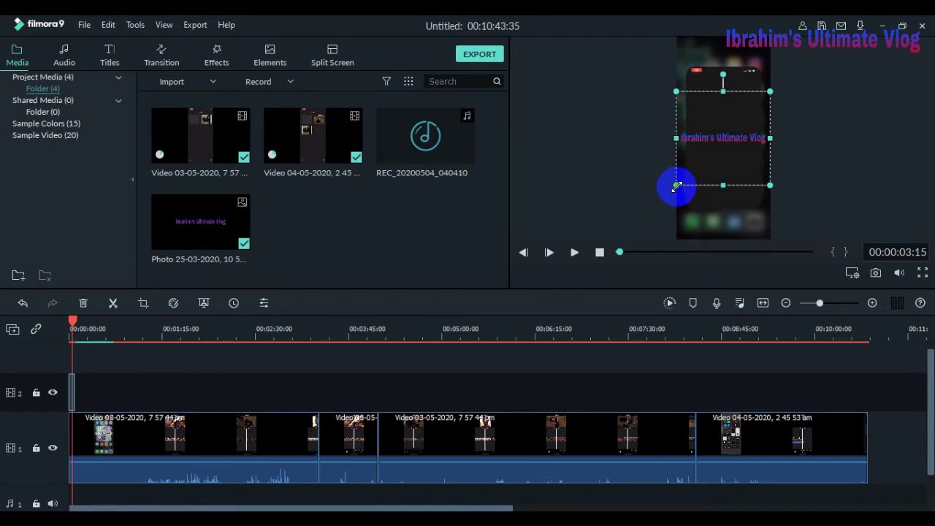
pyautogui.moveTo(677, 186); pyautogui.dragTo(723, 155)
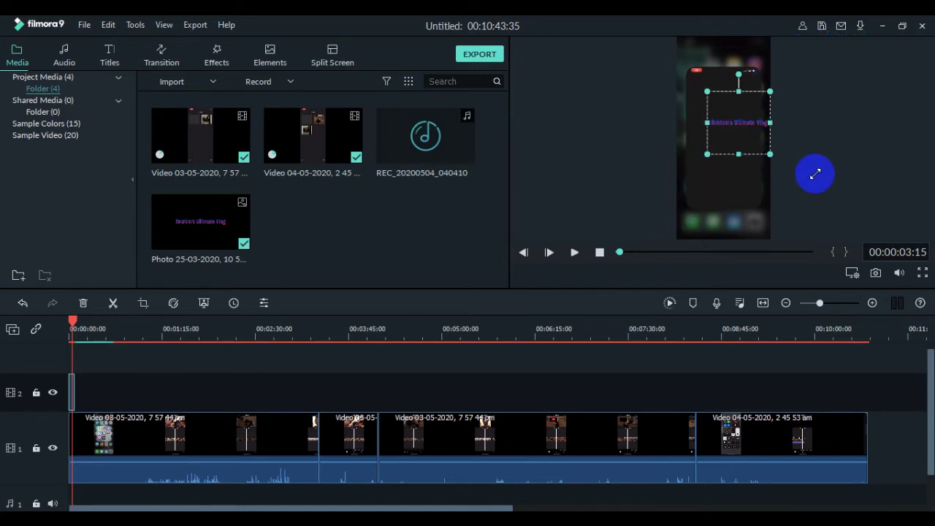
# Place the logo image in the frame's upper-right corner and play the video from the start
pyautogui.moveTo(707, 154); pyautogui.dragTo(658, 204)
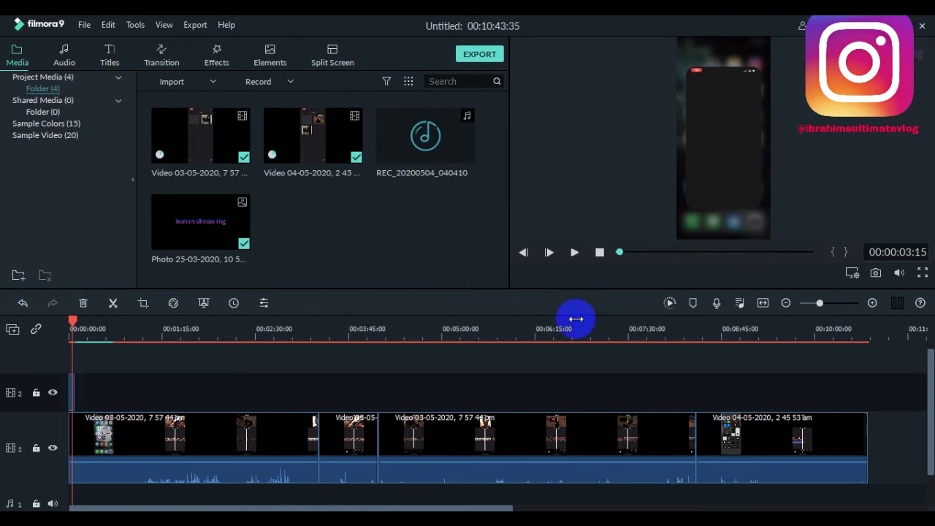
pyautogui.click(617, 253)
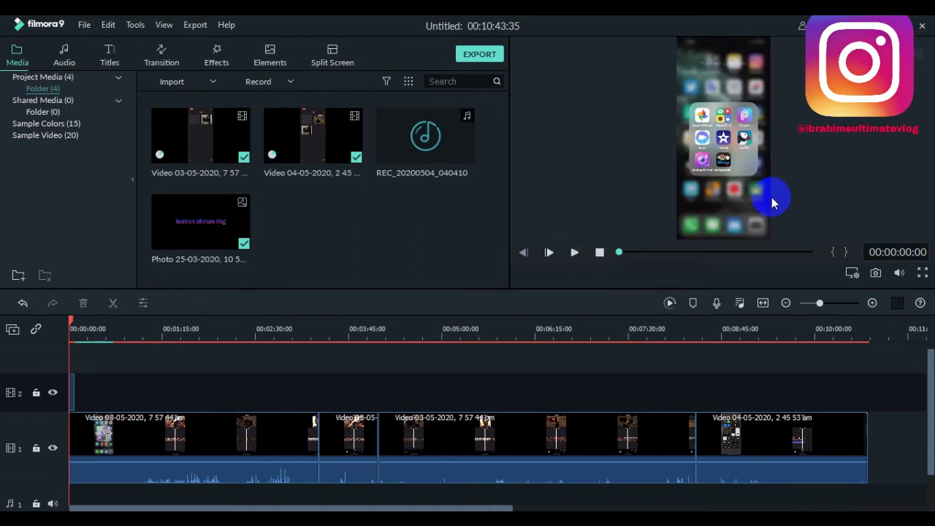
pyautogui.click(575, 252)
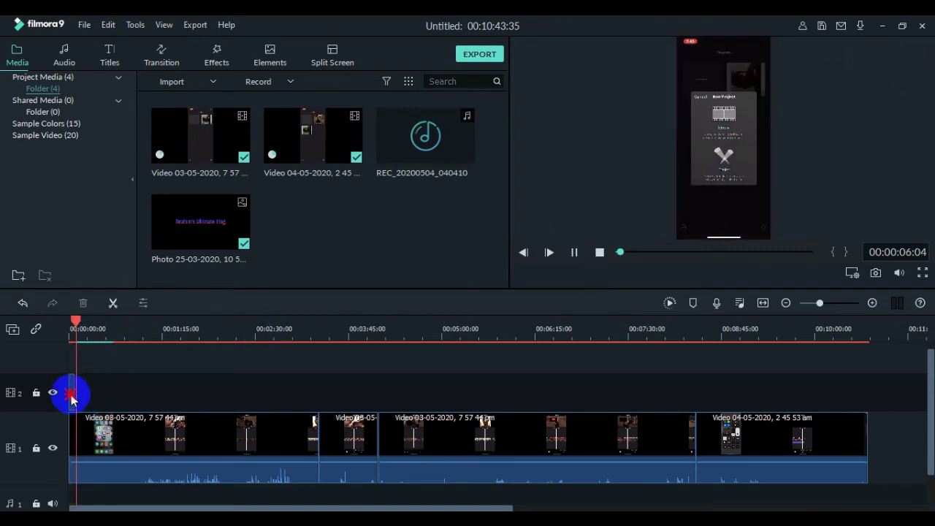
# Extend the logo photo on video track 2 to about 00:00:50 and play parts of the video before and after its end
pyautogui.moveTo(73, 392); pyautogui.dragTo(132, 393)
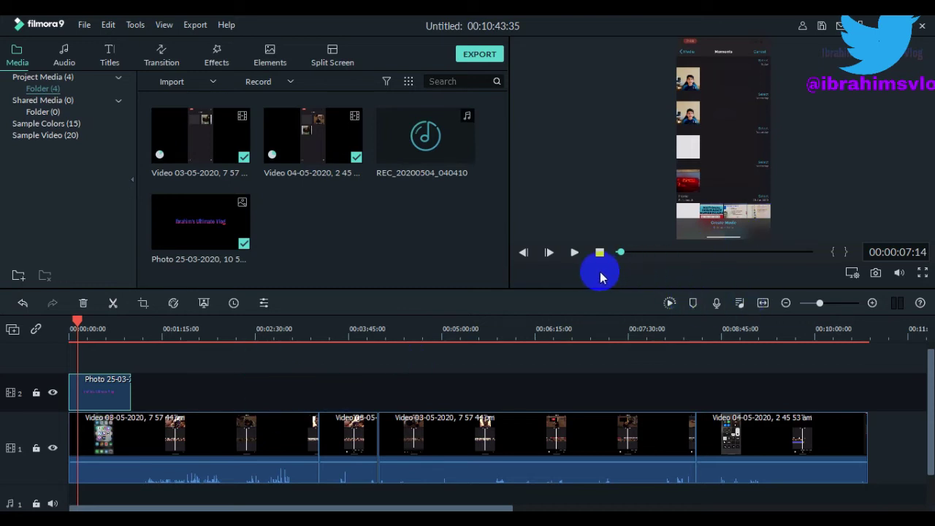
pyautogui.click(577, 252)
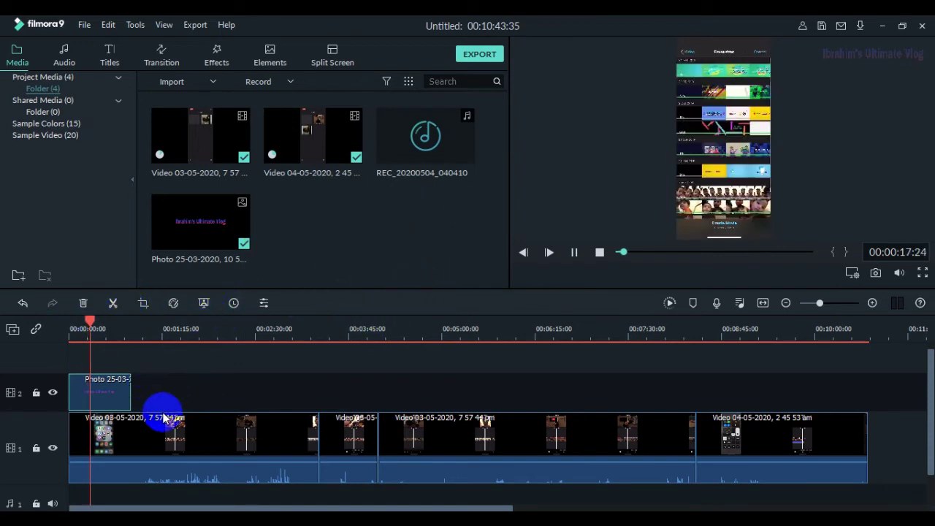
pyautogui.moveTo(89, 321); pyautogui.dragTo(139, 321)
pyautogui.press('space')
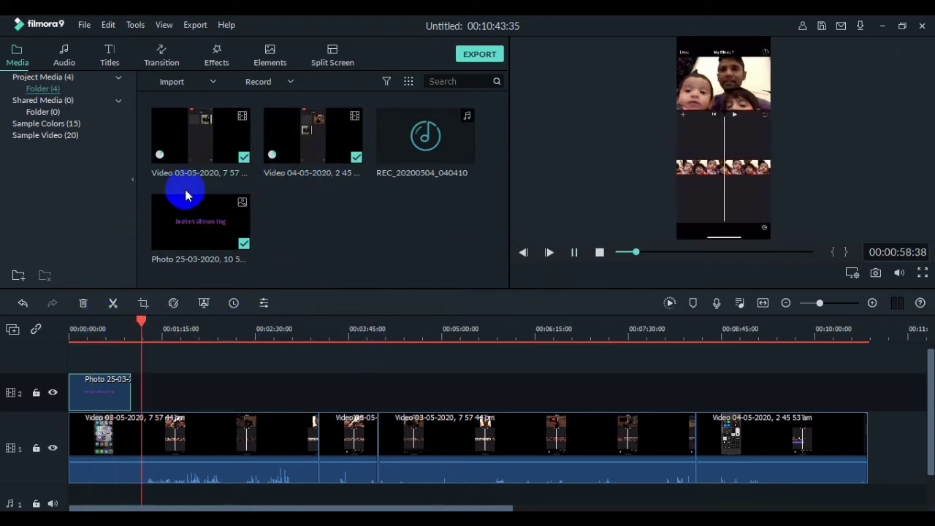
pyautogui.click(575, 252)
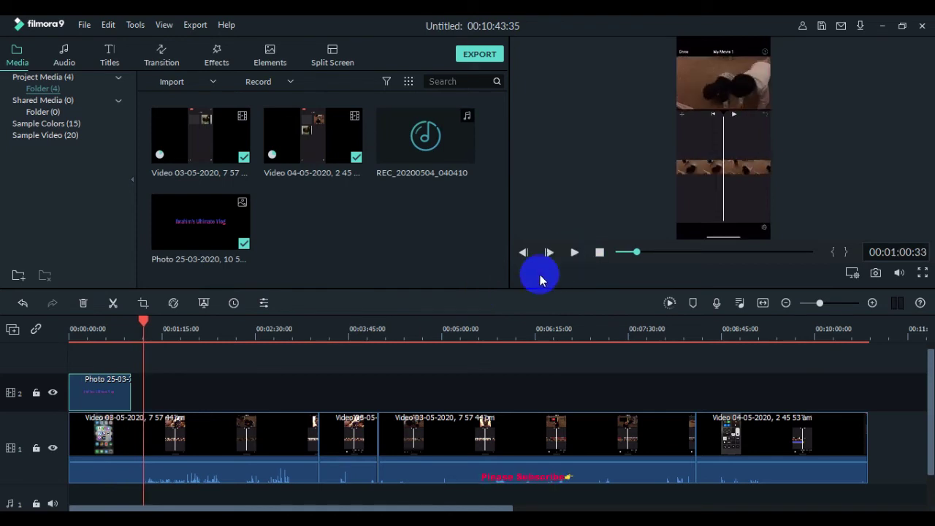
# Import the picture 84761AA7-172A-4317-A1C8-8CEB63FF5A84 from the Ultimate Base folder
pyautogui.click(17, 58)
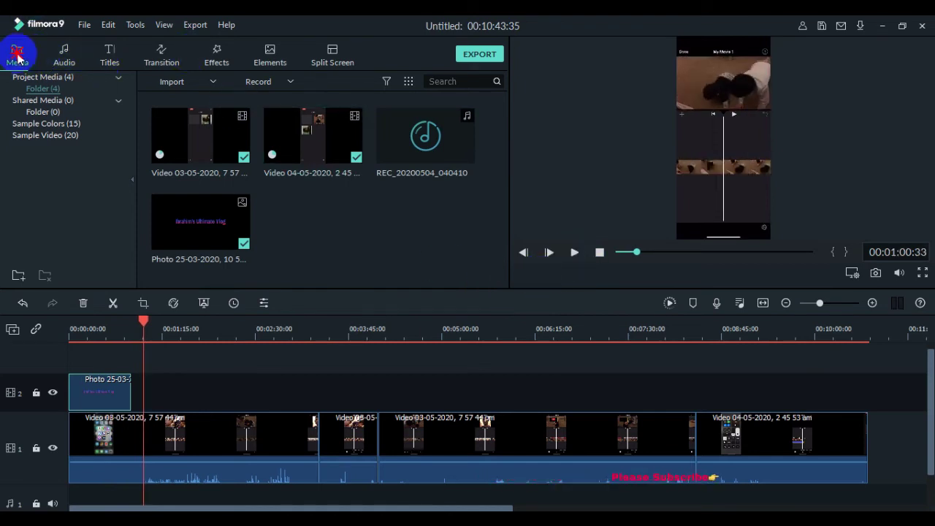
pyautogui.click(175, 84)
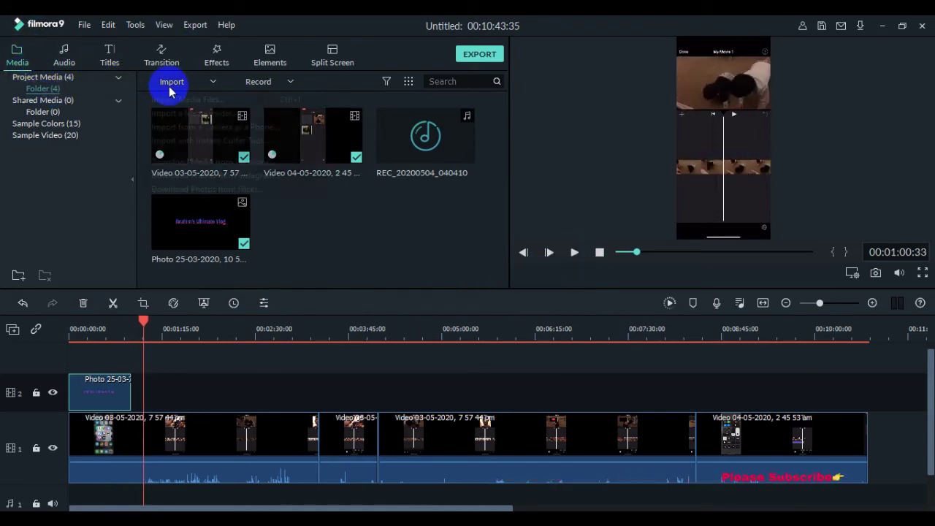
pyautogui.click(175, 98)
pyautogui.click(248, 150)
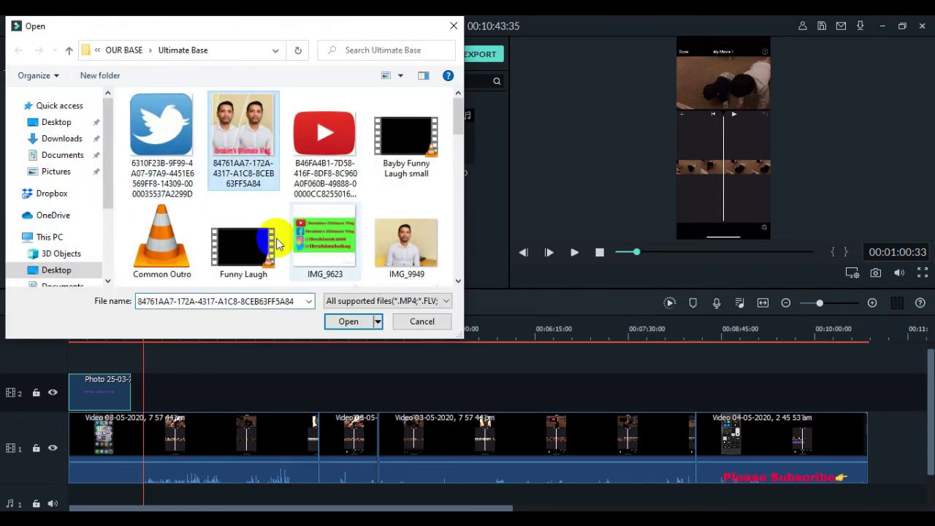
pyautogui.click(352, 321)
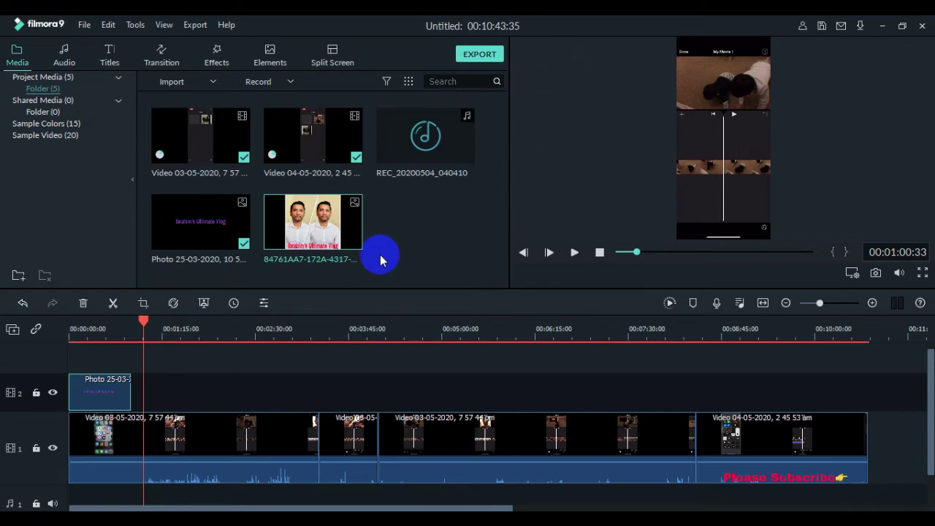
# Add the imported picture to video track 2 at 00:01:00:33, lengthened to about 00:01:15 and positioned in the frame's upper-left corner
pyautogui.click(327, 223)
pyautogui.moveTo(311, 225); pyautogui.dragTo(157, 382)
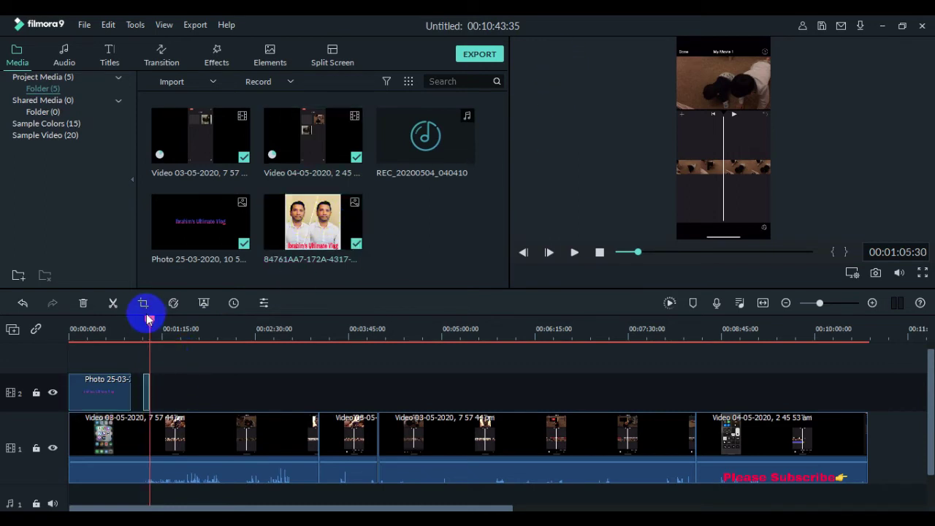
pyautogui.moveTo(152, 319); pyautogui.dragTo(147, 320)
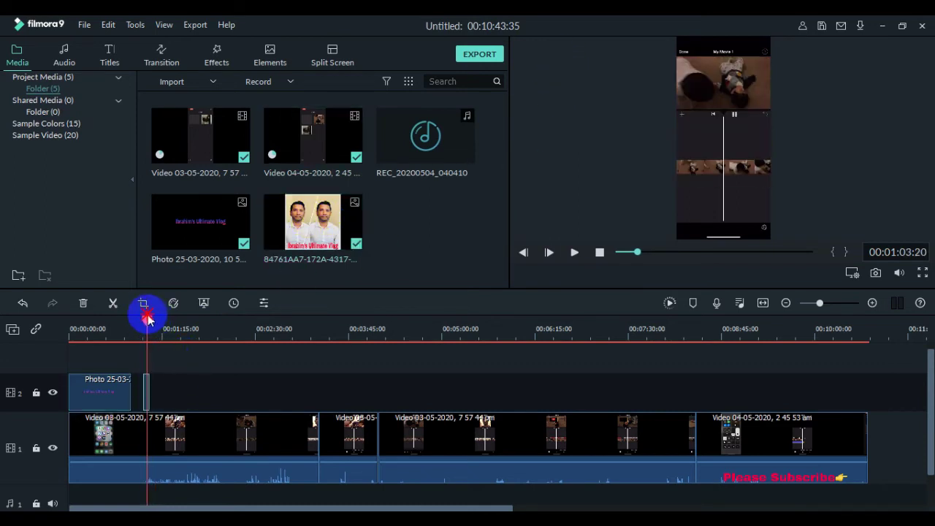
pyautogui.moveTo(148, 407); pyautogui.dragTo(161, 409)
pyautogui.moveTo(735, 136); pyautogui.dragTo(569, 72)
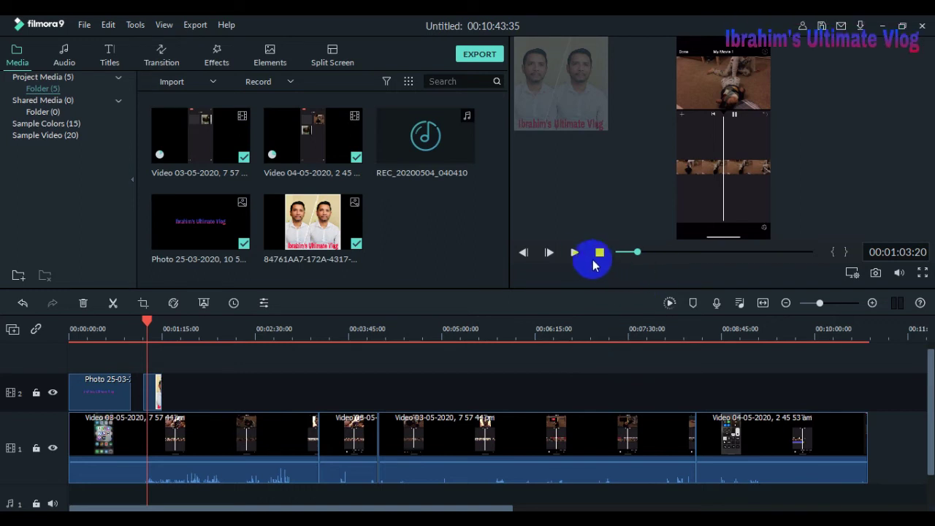
# Play the section with the picture overlay, partly in full screen, and pause just past the overlay's end
pyautogui.click(574, 252)
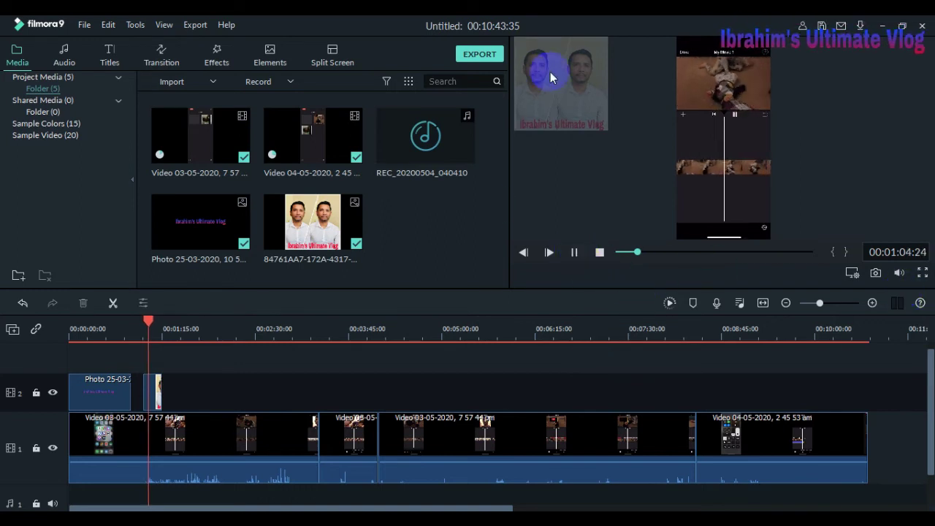
pyautogui.click(923, 272)
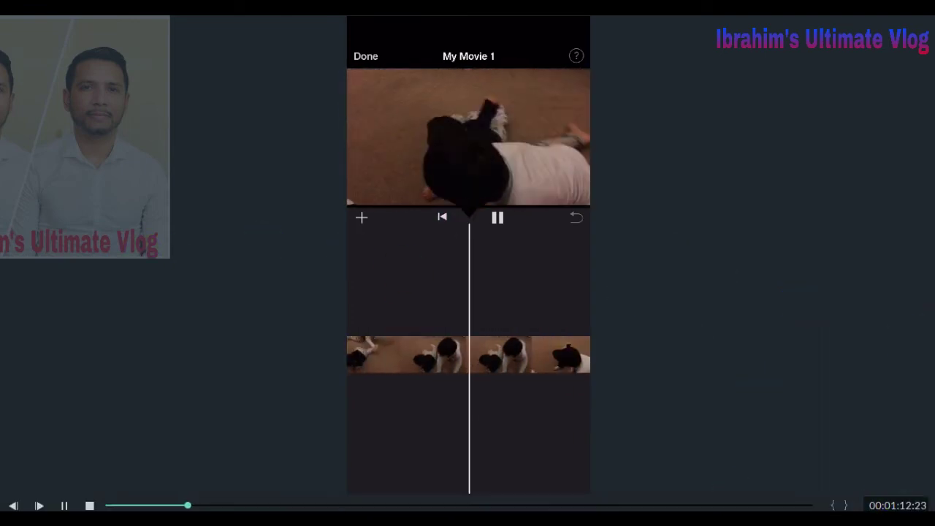
pyautogui.press('Escape')
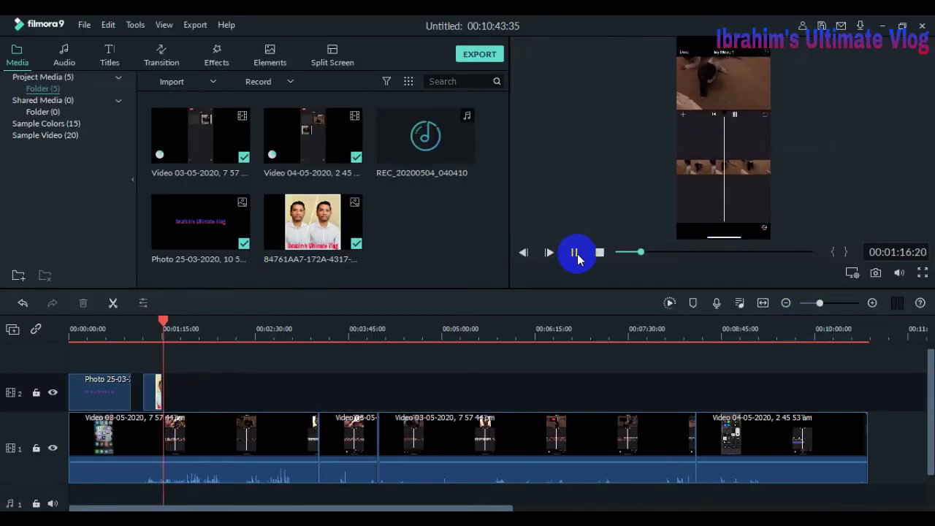
pyautogui.click(575, 253)
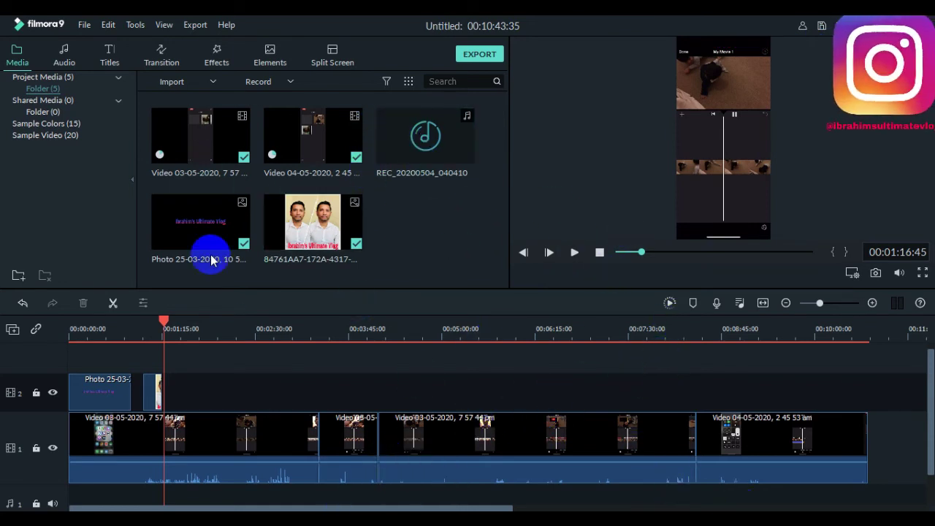
# Look through the available split screen layouts
pyautogui.click(333, 57)
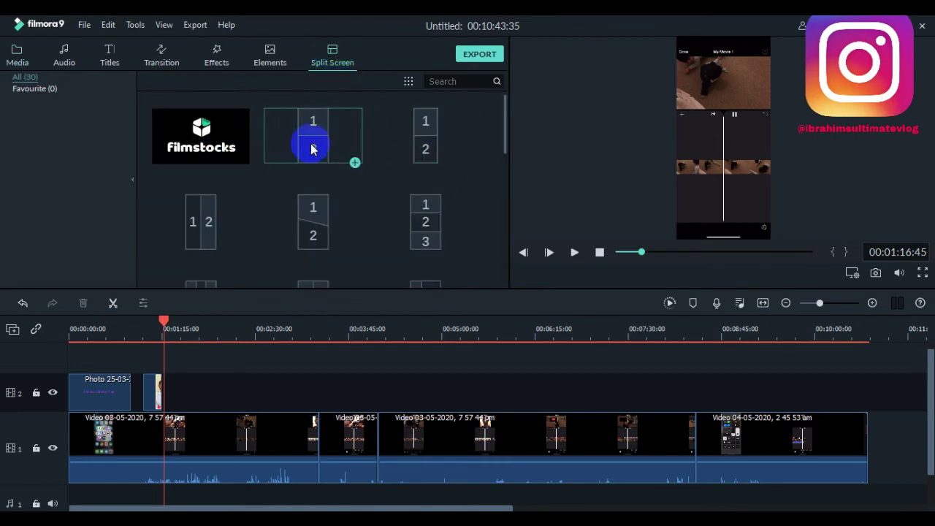
pyautogui.scroll(-5, 295, 240)
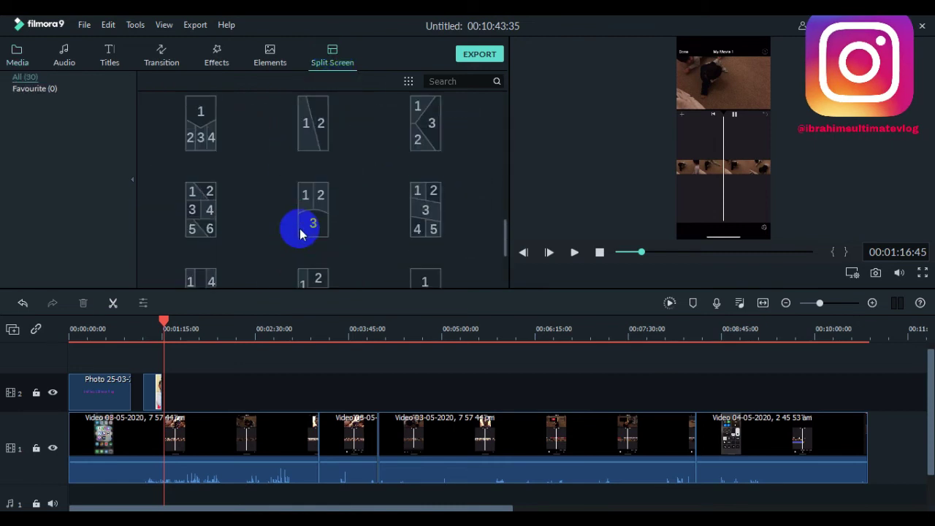
pyautogui.scroll(6, 299, 234)
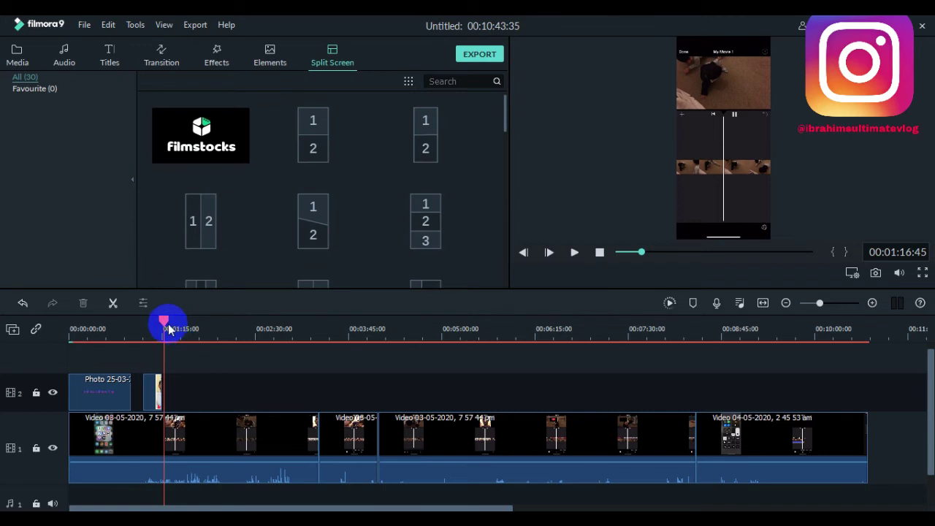
# Return the playhead to the start of the timeline and look through the audio and title libraries
pyautogui.moveTo(167, 326); pyautogui.dragTo(77, 325)
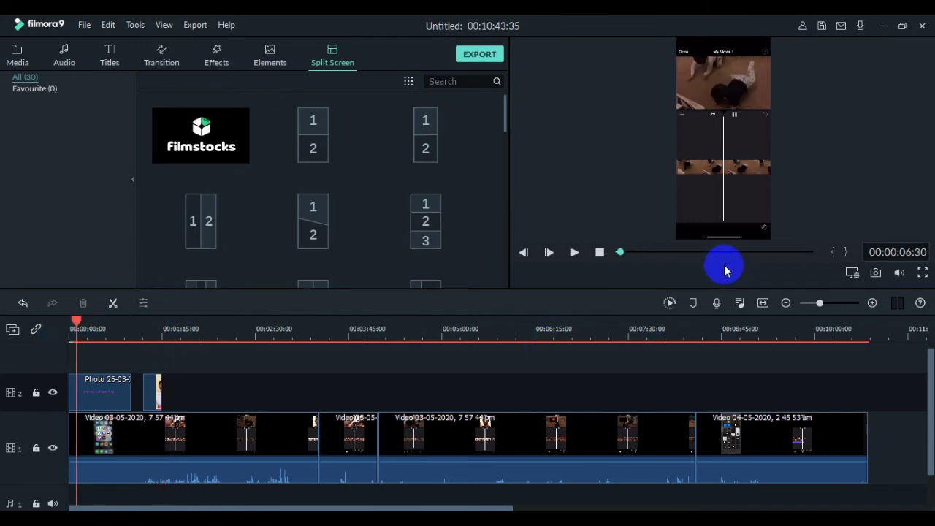
pyautogui.moveTo(923, 411); pyautogui.dragTo(923, 460)
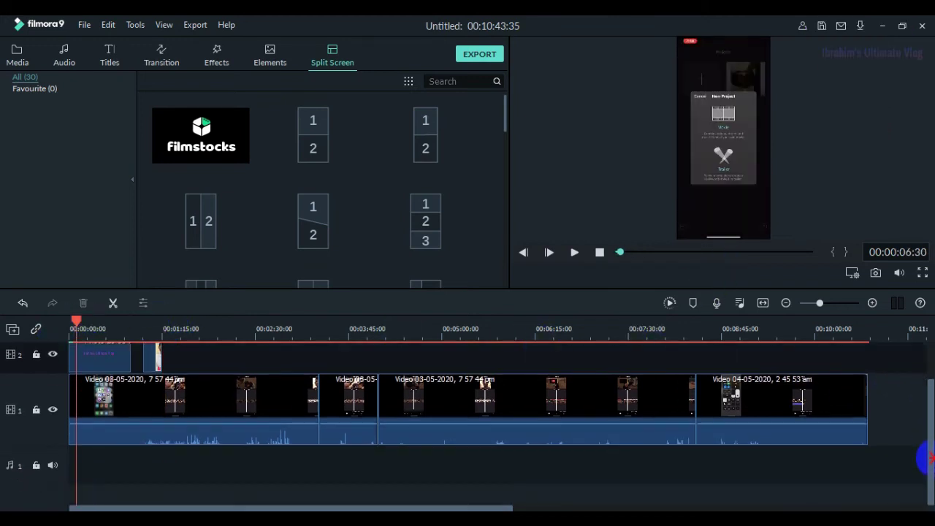
pyautogui.moveTo(76, 327); pyautogui.dragTo(36, 314)
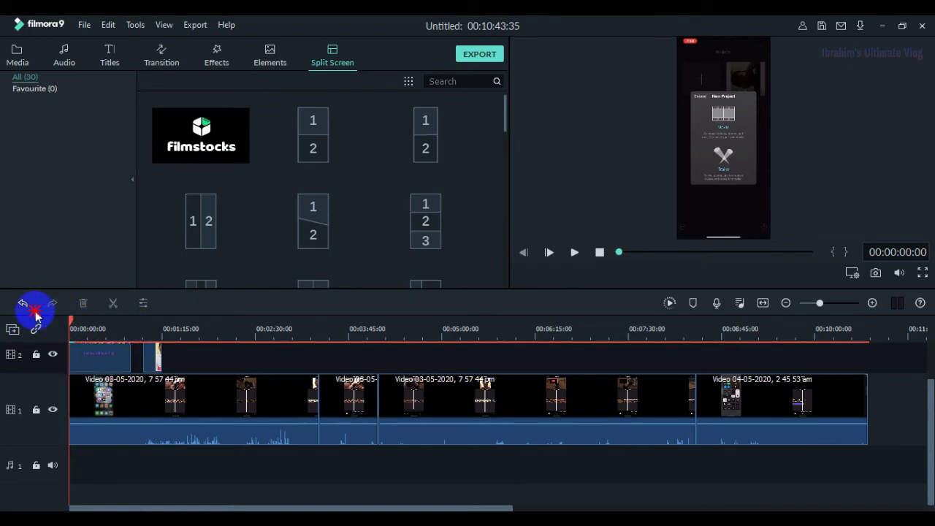
pyautogui.click(63, 57)
pyautogui.scroll(-15, 322, 183)
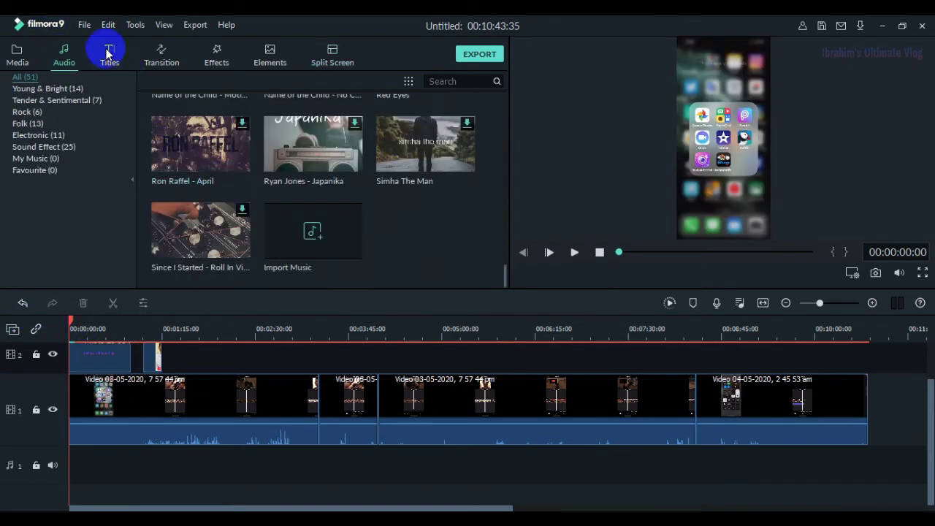
pyautogui.click(108, 55)
pyautogui.scroll(-5, 422, 212)
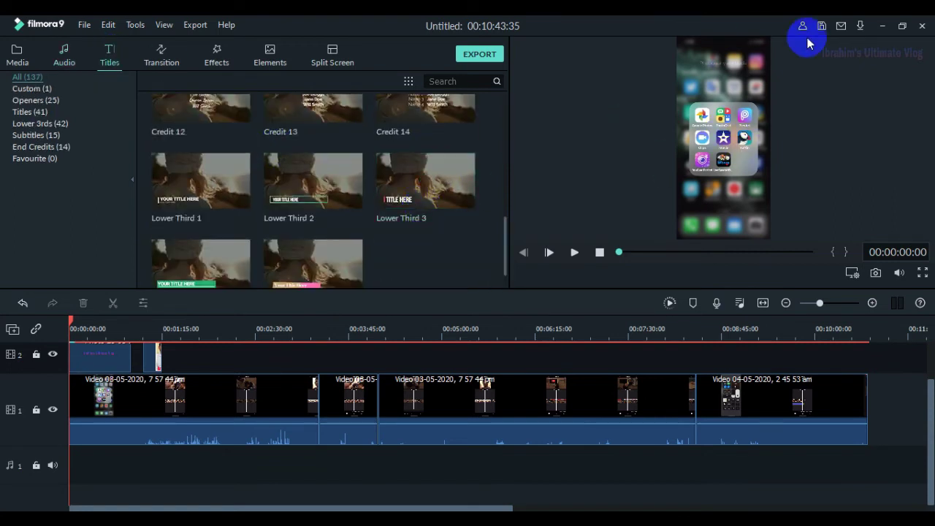
# Try the Lower Third 3 title on a new video track at the start of the timeline, then undo it
pyautogui.click(426, 182)
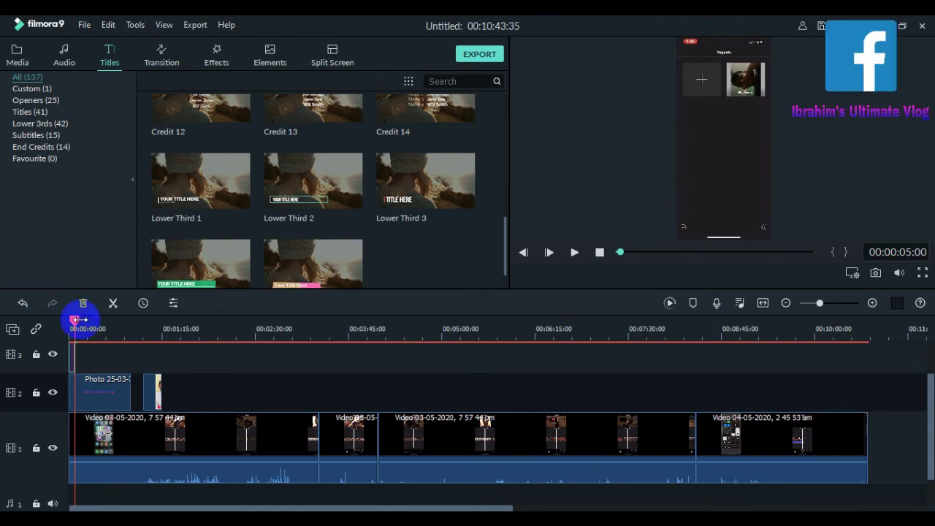
pyautogui.moveTo(77, 321); pyautogui.dragTo(71, 319)
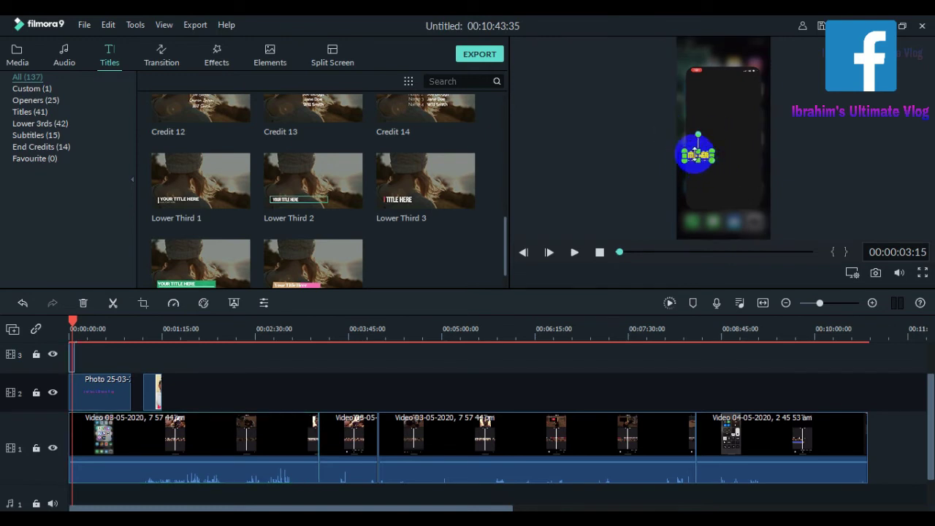
pyautogui.click(21, 304)
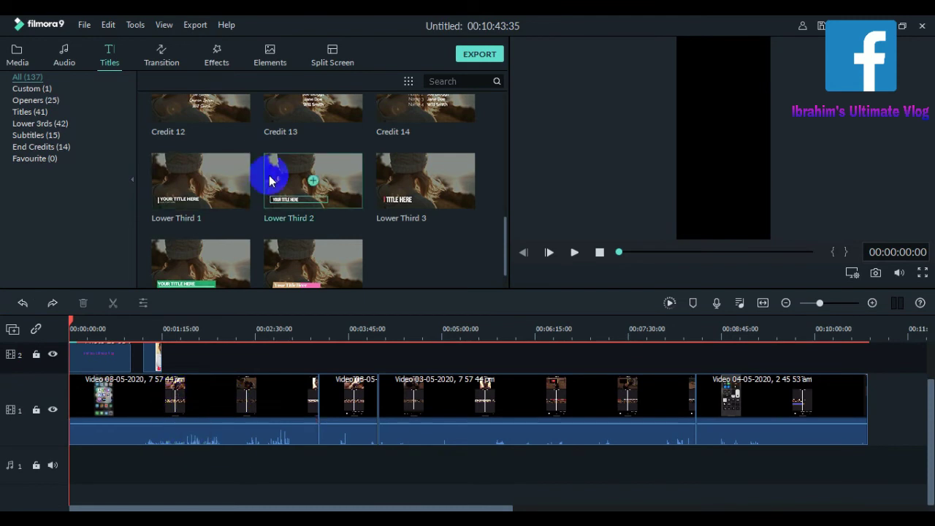
# Look through the title presets, including the credits, openers and lower thirds, and check the timeline tracks
pyautogui.scroll(6, 241, 198)
pyautogui.scroll(-20, 226, 217)
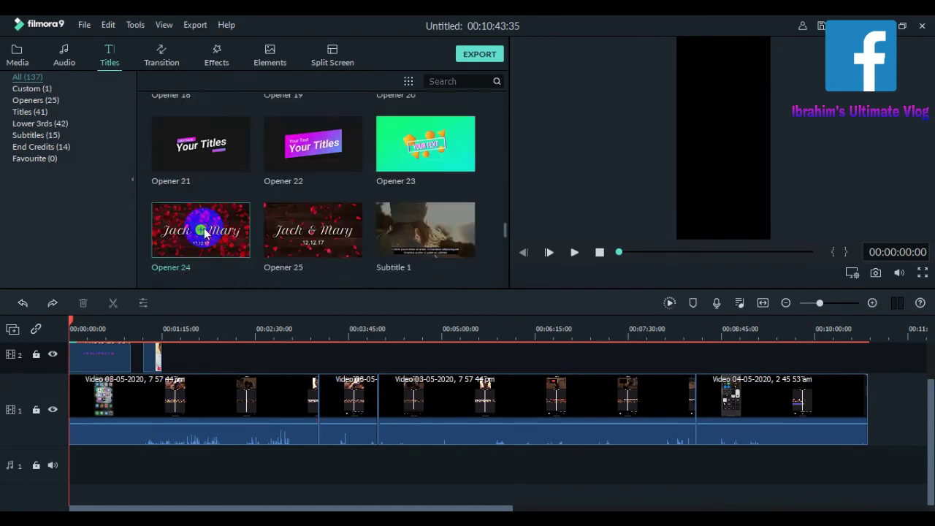
pyautogui.scroll(12, 156, 234)
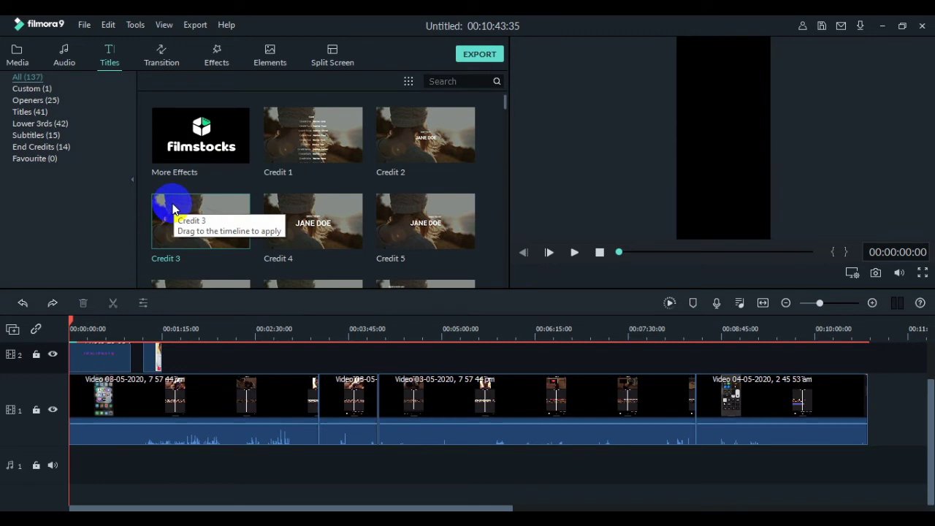
pyautogui.moveTo(173, 210); pyautogui.dragTo(215, 411)
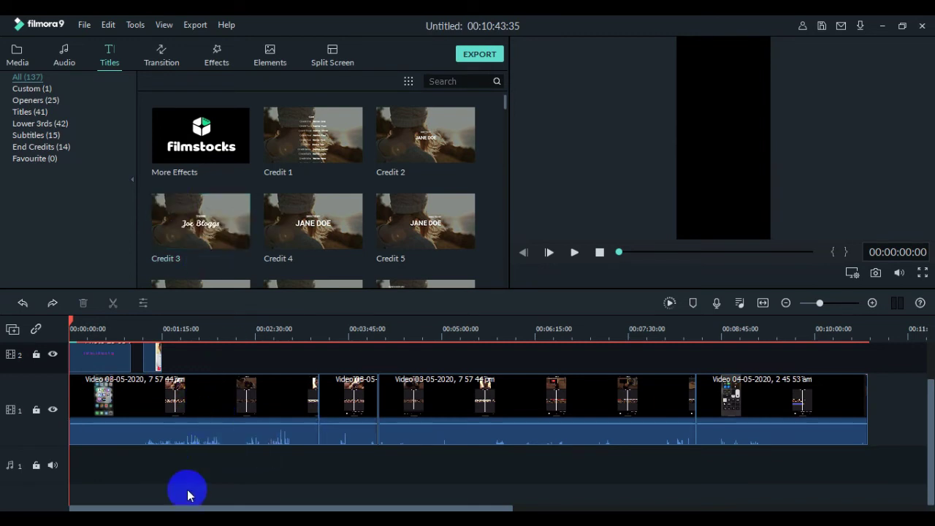
pyautogui.scroll(1, 202, 324)
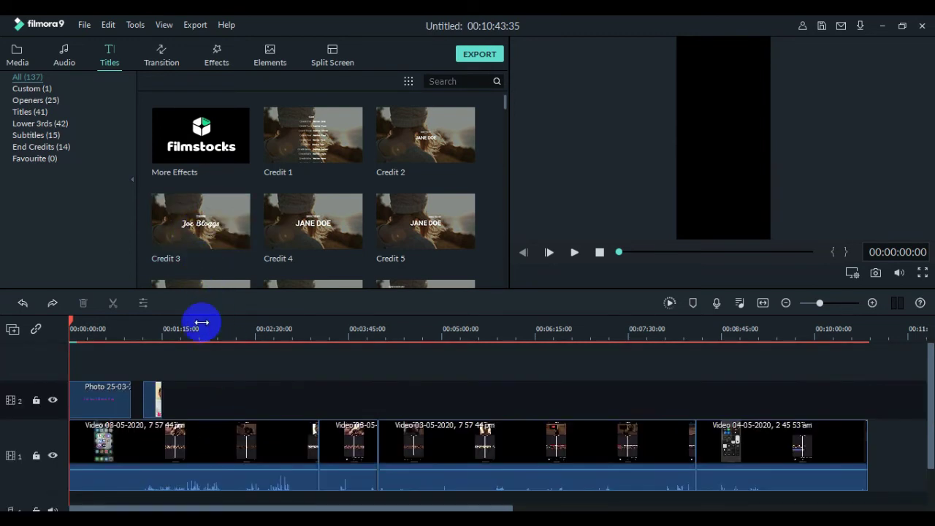
pyautogui.scroll(-1, 185, 334)
pyautogui.scroll(1, 179, 364)
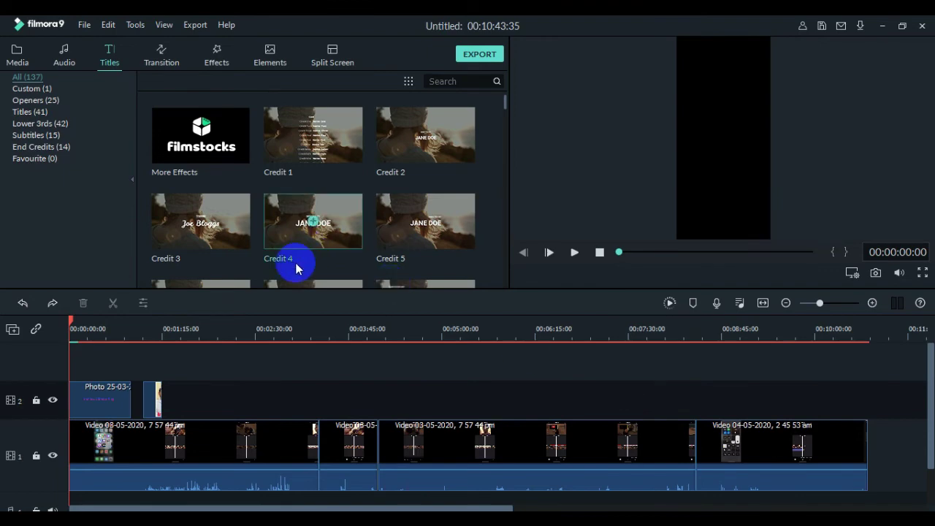
pyautogui.scroll(-10, 388, 244)
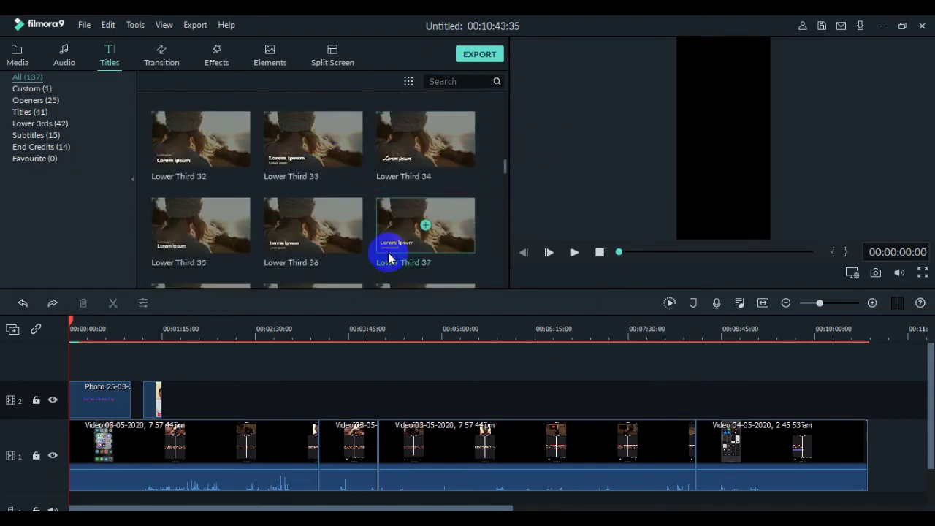
# Browse further through the full title library, covering the lower third, title and opener presets, and return to its beginning
pyautogui.scroll(15, 288, 237)
pyautogui.scroll(-10, 246, 226)
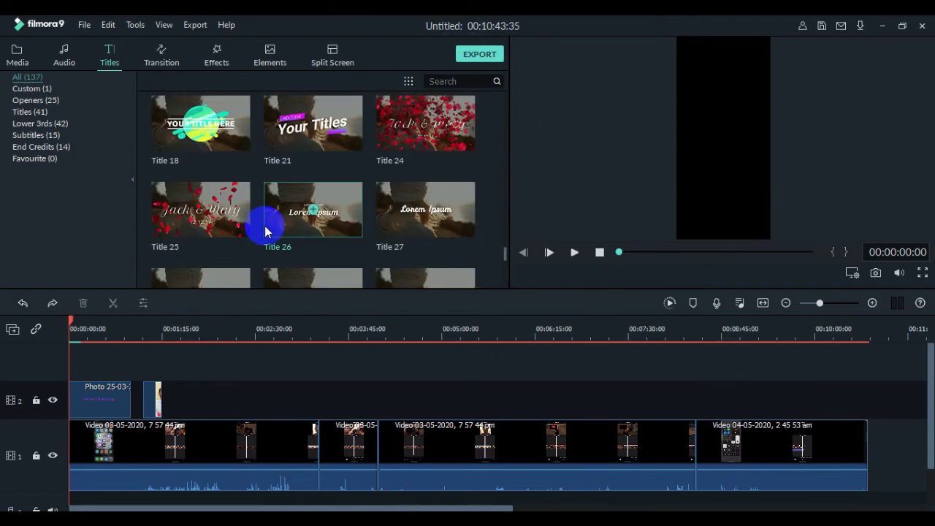
pyautogui.scroll(-10, 268, 238)
pyautogui.scroll(10, 261, 240)
pyautogui.scroll(-5, 261, 244)
pyautogui.scroll(15, 269, 262)
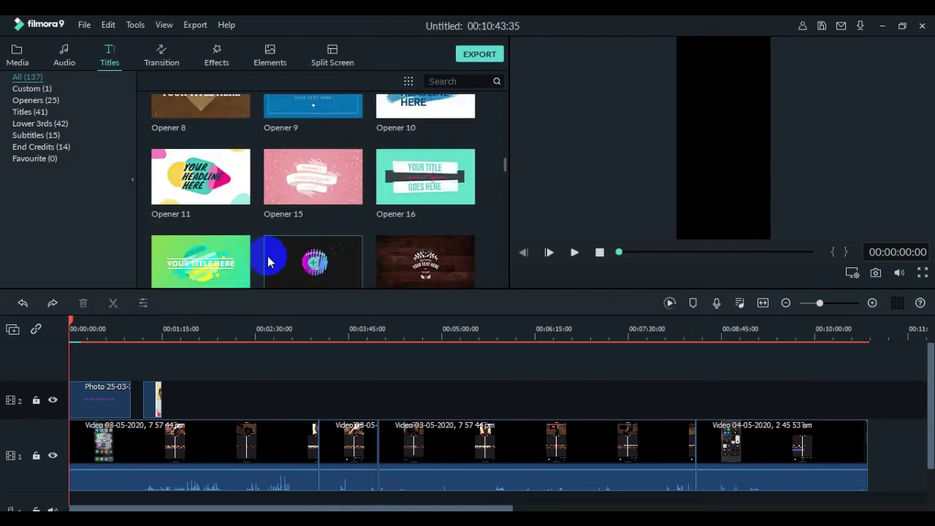
pyautogui.scroll(10, 269, 261)
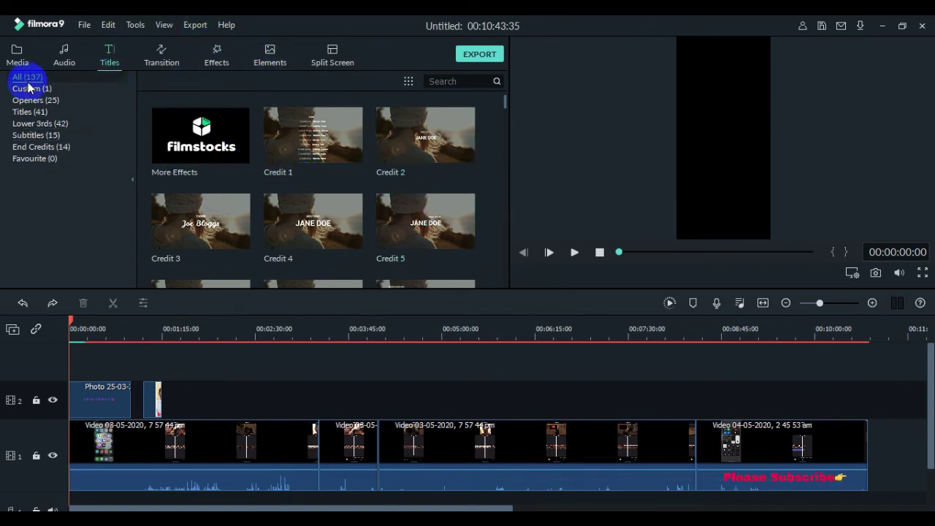
# Check the option for saving the project as a new project file, then dismiss it without saving
pyautogui.click(85, 28)
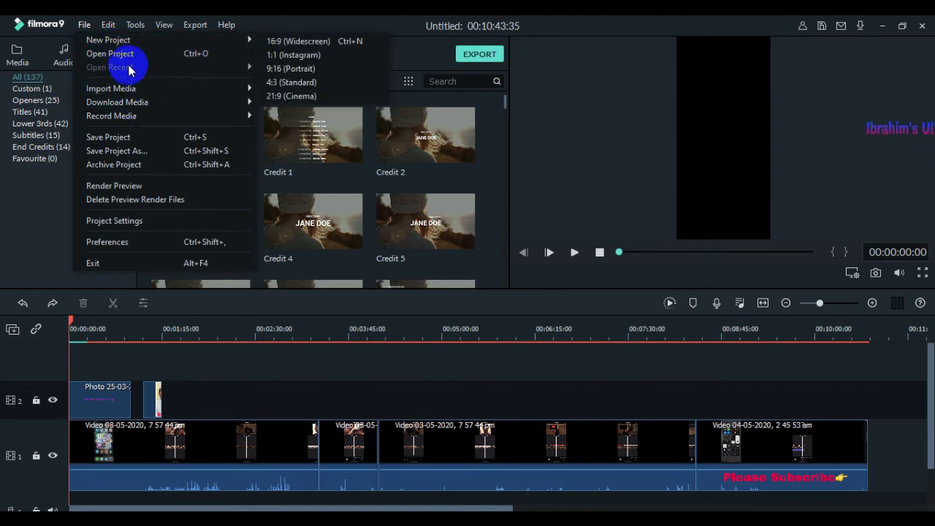
pyautogui.moveTo(134, 92)
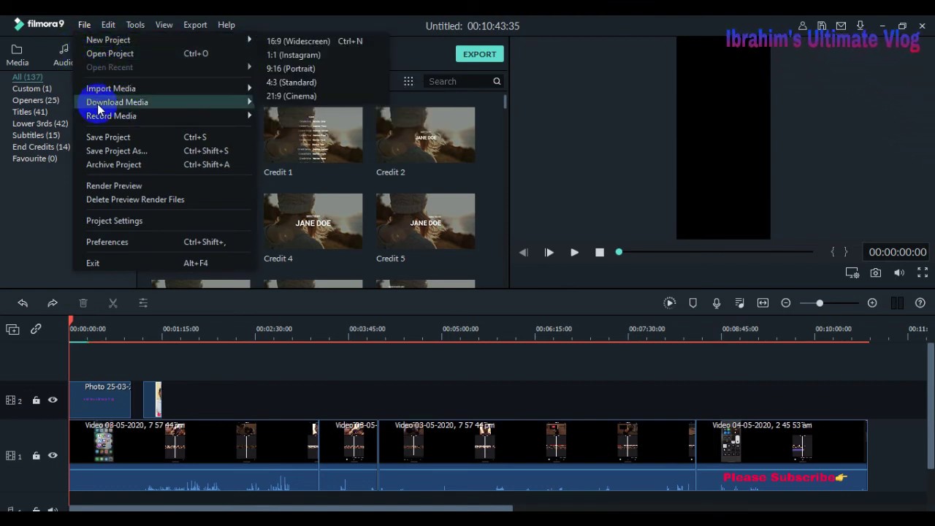
pyautogui.click(144, 160)
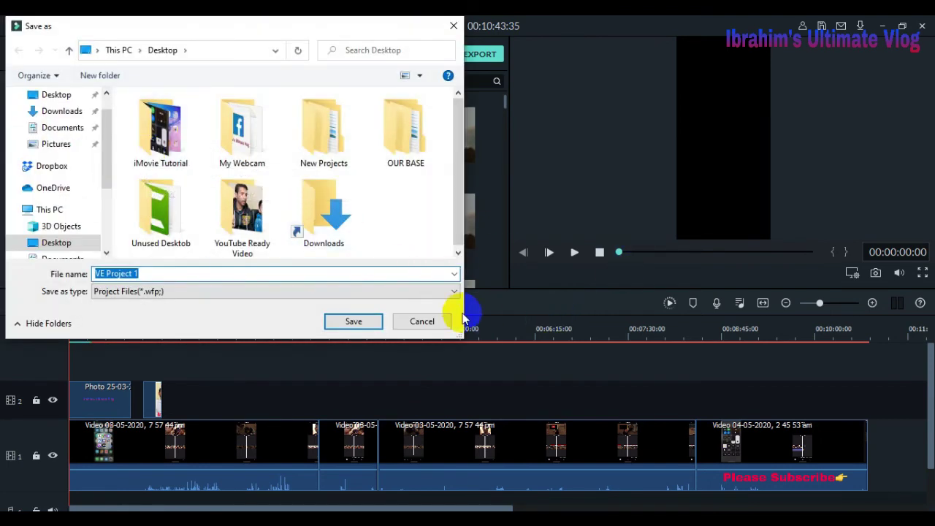
pyautogui.click(437, 323)
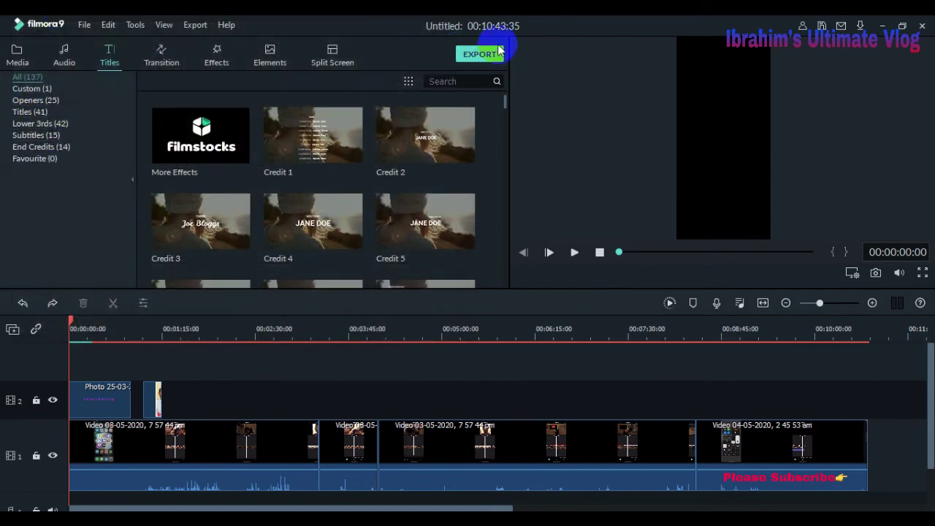
pyautogui.click(313, 229)
pyautogui.scroll(-3, 327, 256)
pyautogui.scroll(3, 328, 256)
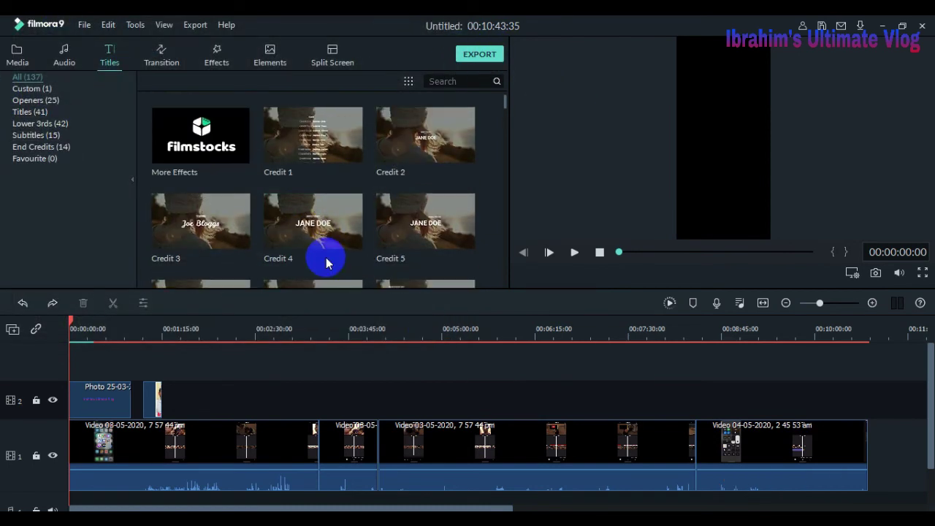
# Start setting up a local MP4 export named khkihihih and check its destination folder without changing it
pyautogui.click(472, 57)
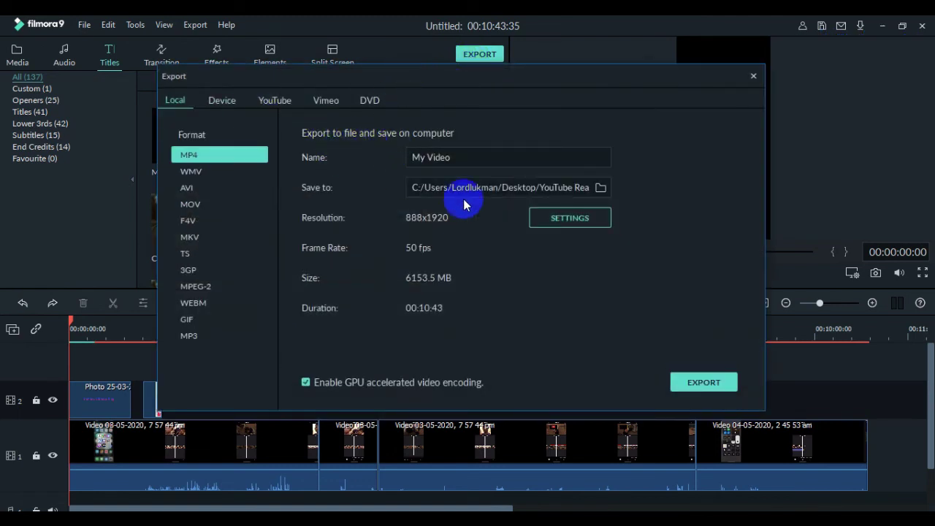
pyautogui.moveTo(462, 166); pyautogui.dragTo(376, 171)
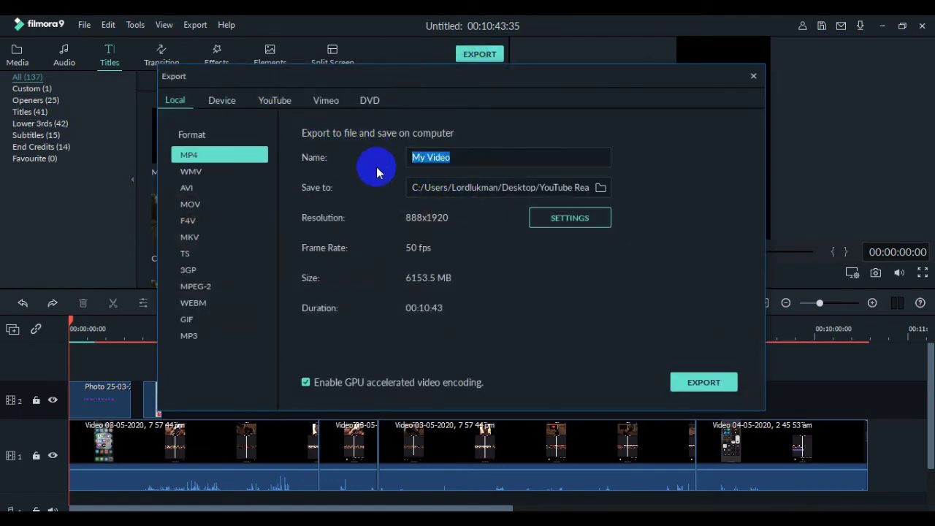
pyautogui.write('khkihihih')
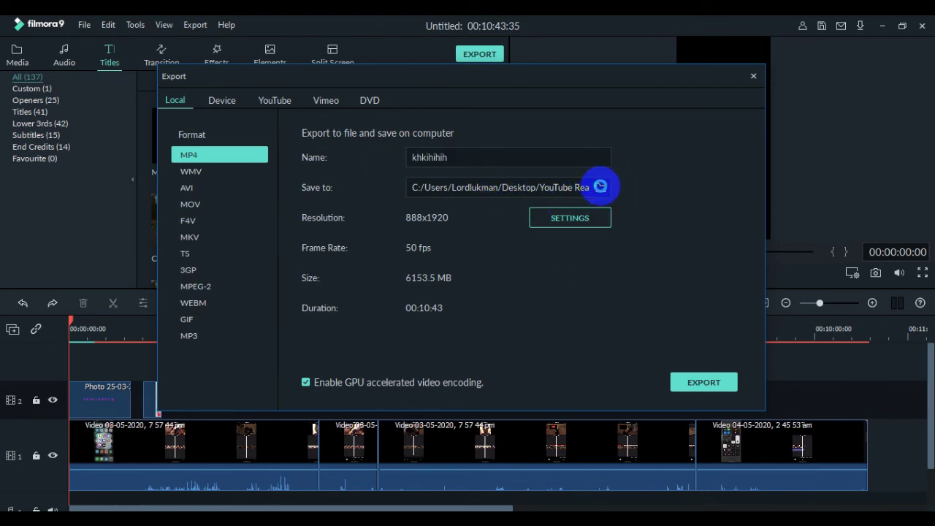
pyautogui.click(600, 187)
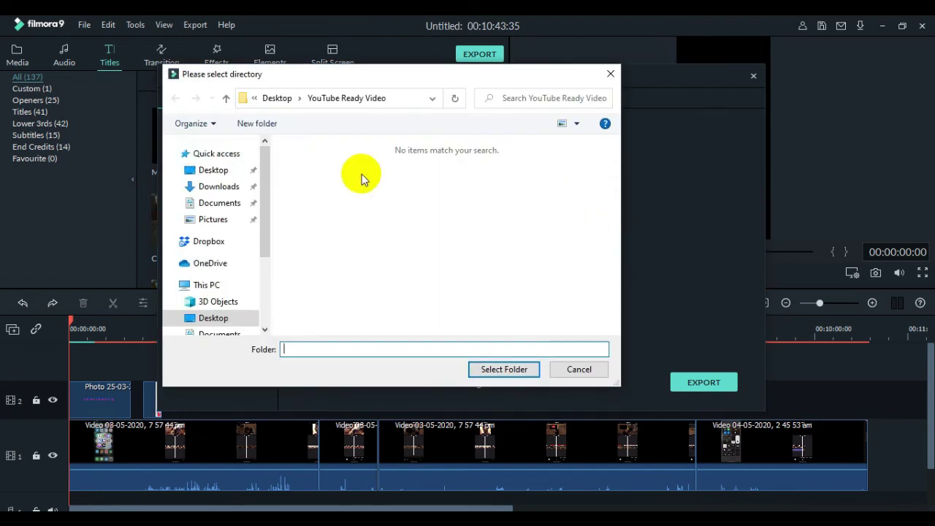
pyautogui.click(465, 24)
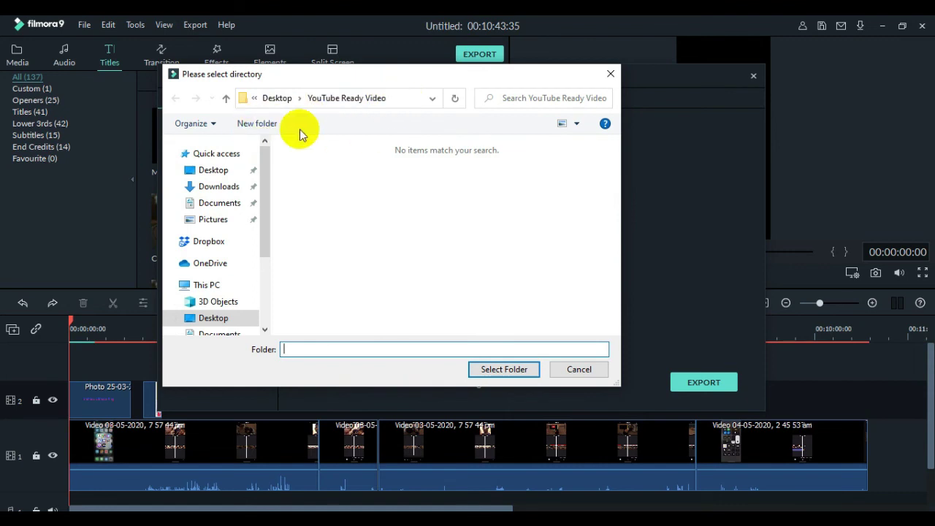
pyautogui.click(595, 374)
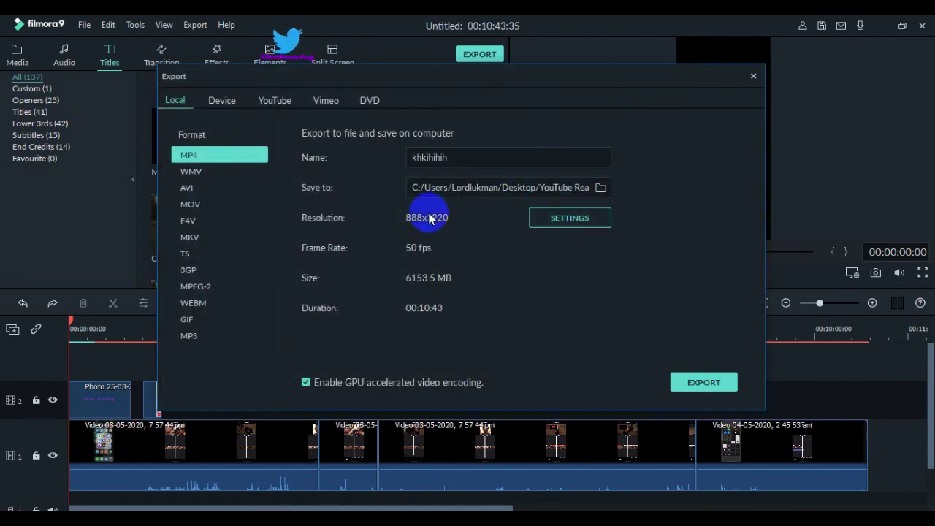
# Set the export's video resolution to 1280x720 and its frame rate to 30 fps
pyautogui.click(577, 218)
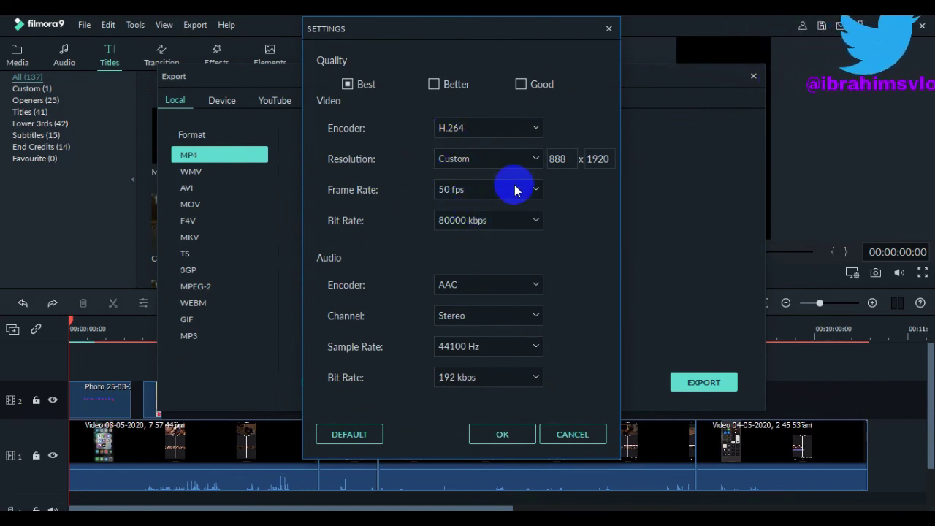
pyautogui.click(532, 160)
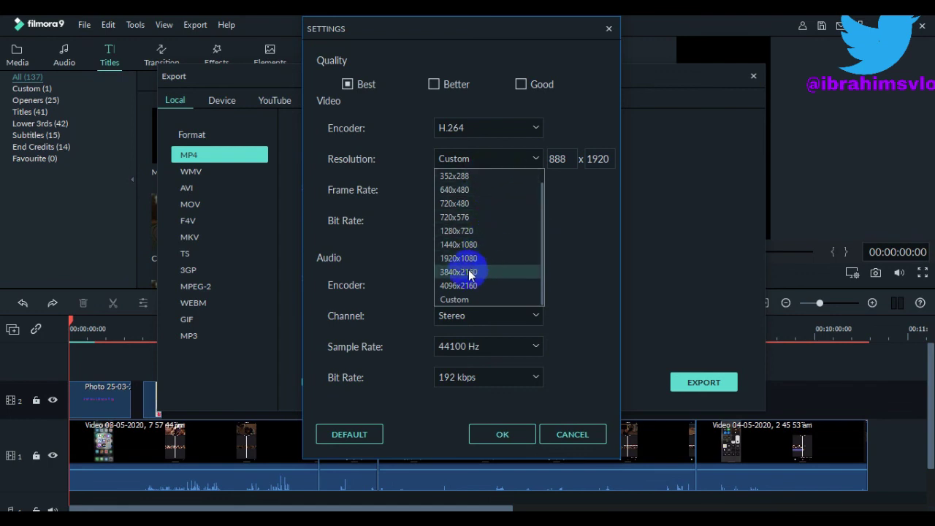
pyautogui.click(457, 231)
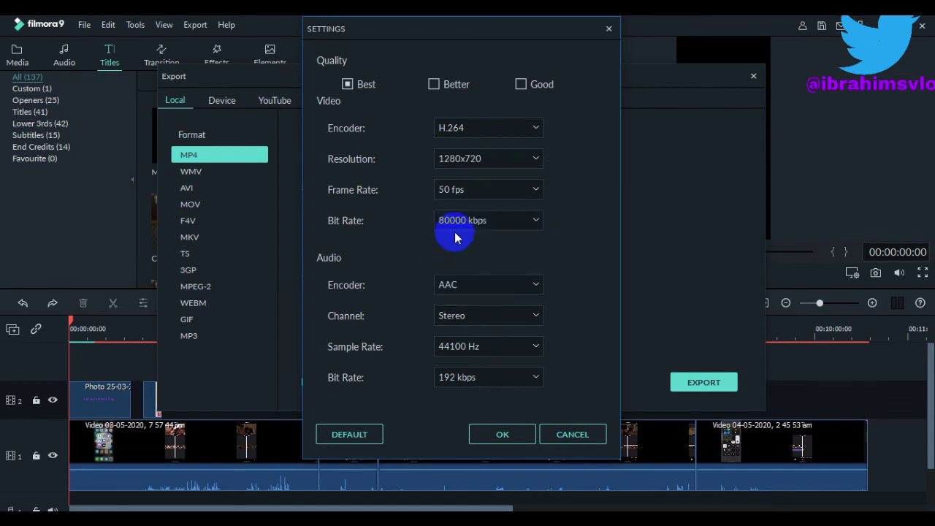
pyautogui.click(503, 192)
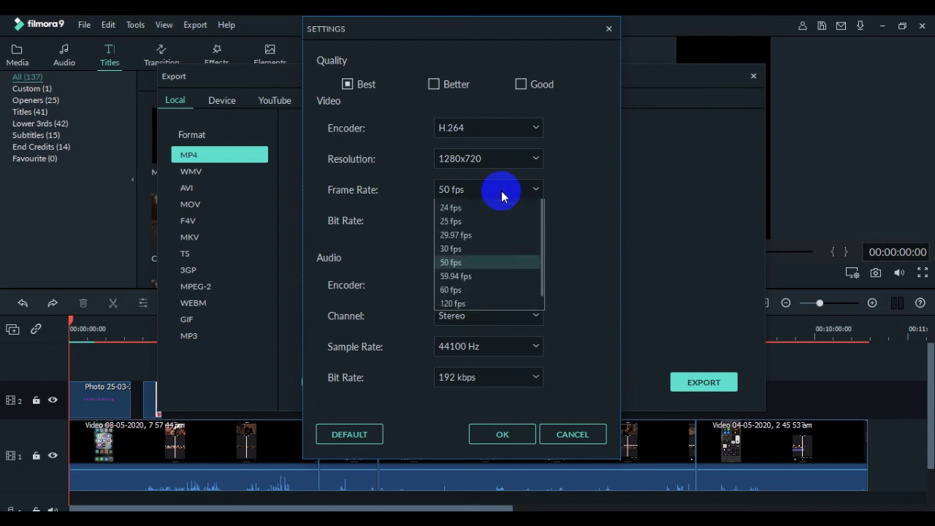
pyautogui.scroll(-1, 476, 278)
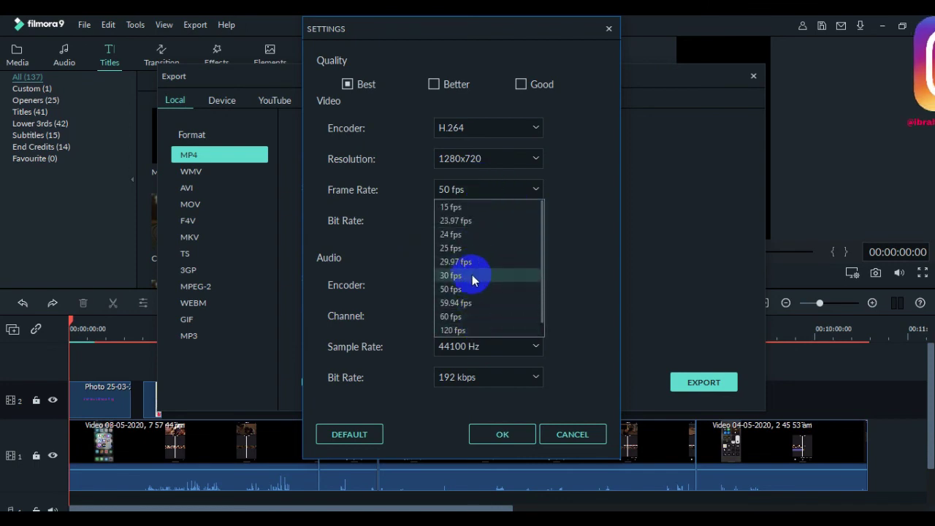
pyautogui.click(471, 276)
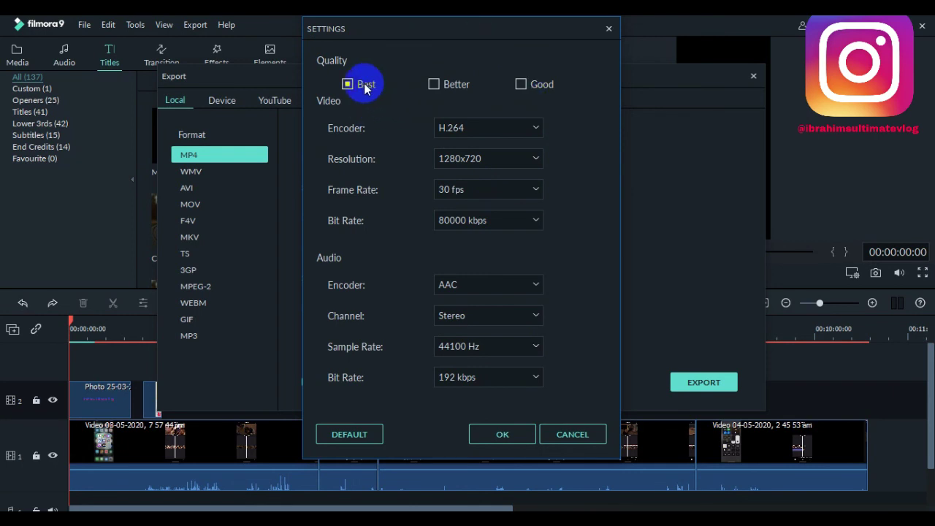
pyautogui.click(481, 434)
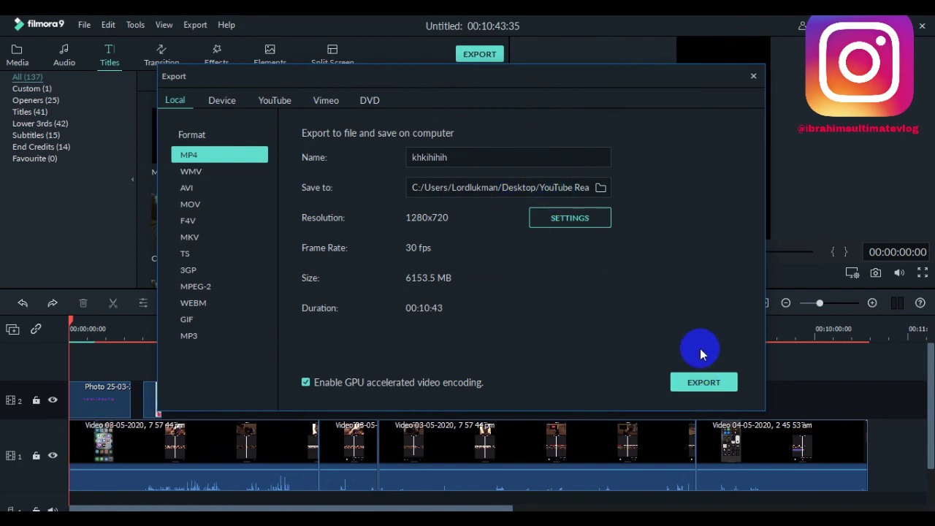
# Start exporting the video as MP4, then abort the export and return to the editor
pyautogui.click(724, 384)
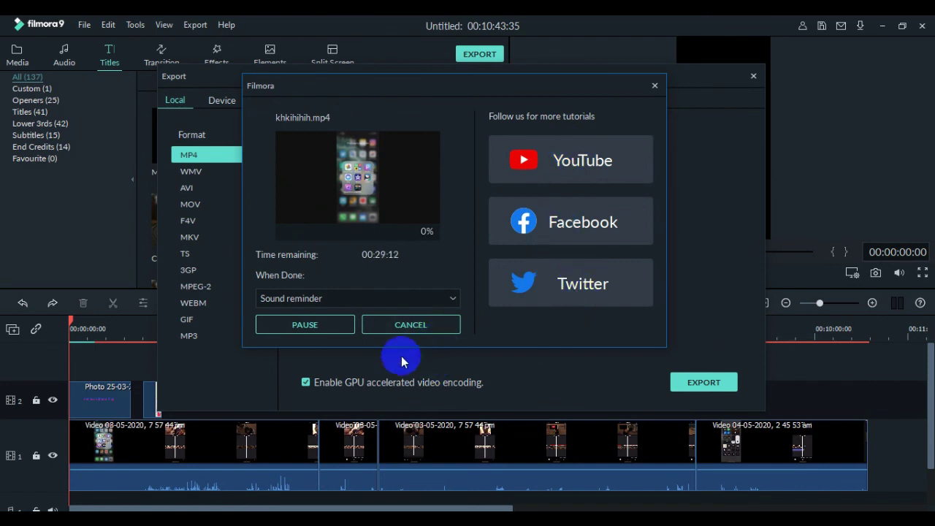
pyautogui.click(412, 325)
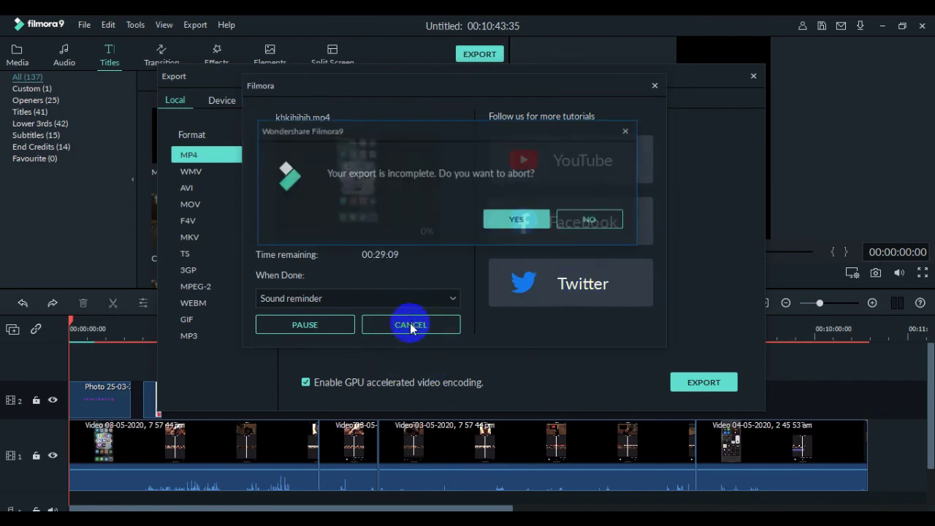
pyautogui.click(537, 223)
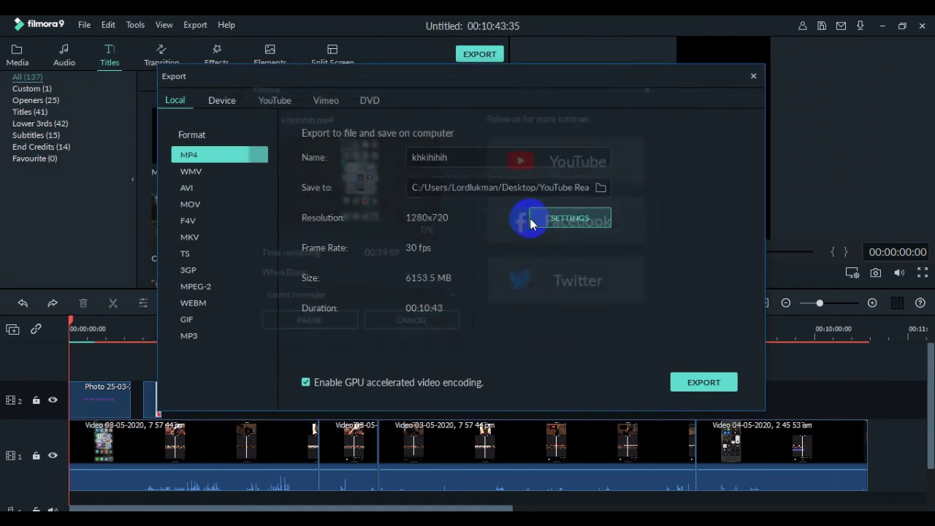
pyautogui.click(752, 78)
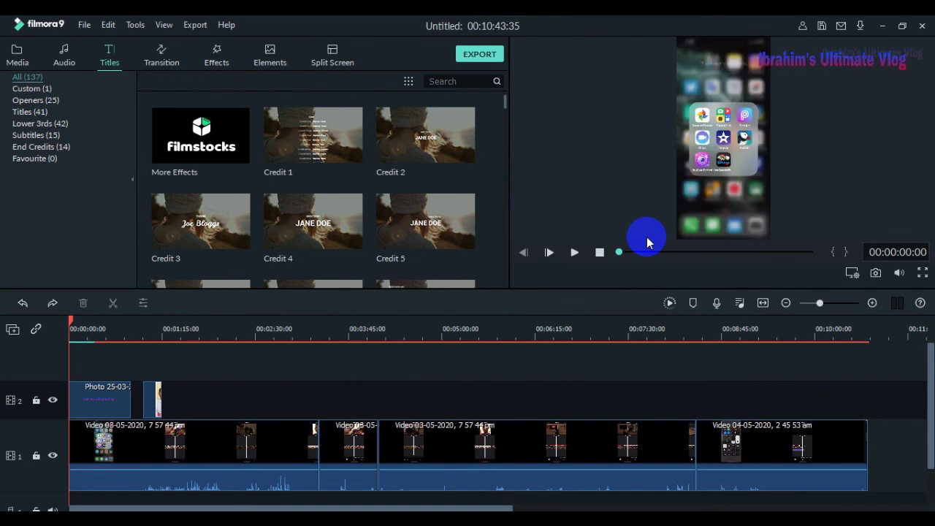